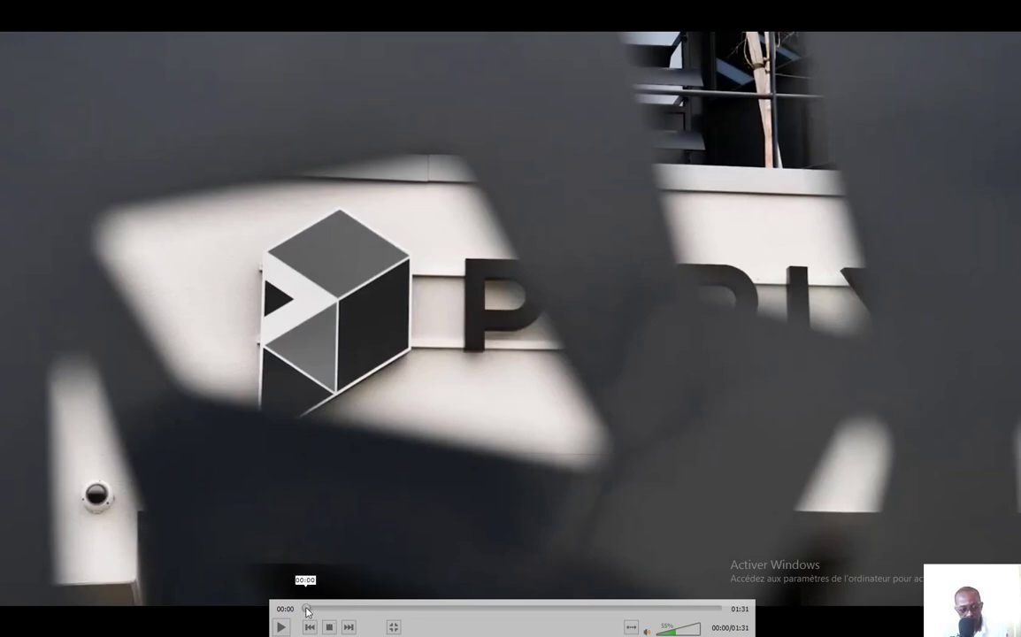
# Play the opening shots of the video in the media player and return playback to 00:00
pyautogui.moveTo(306, 608); pyautogui.dragTo(300, 608)
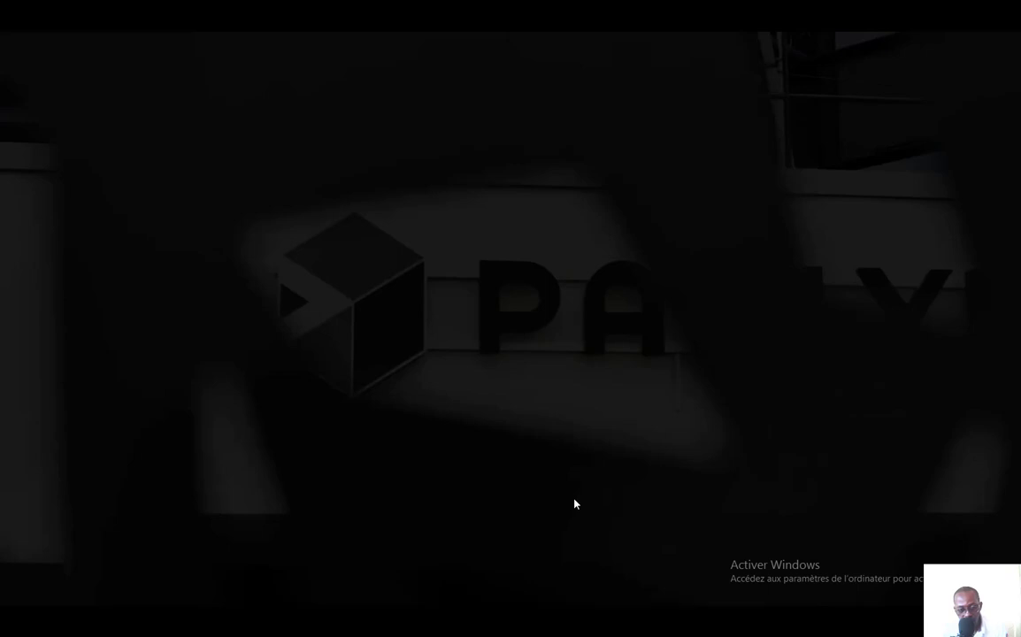
pyautogui.press('space')
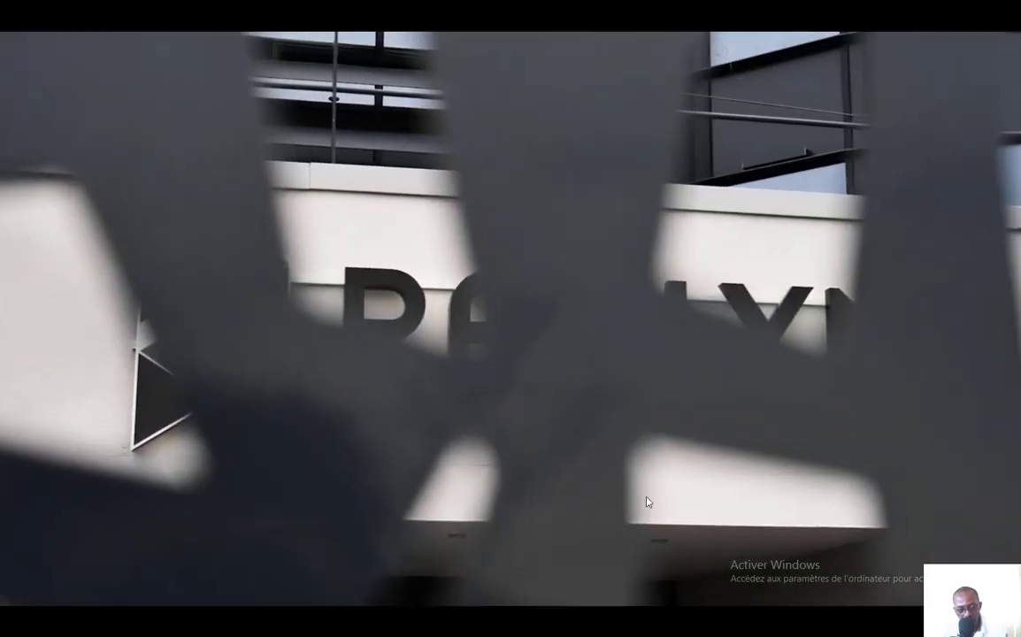
pyautogui.press('space')
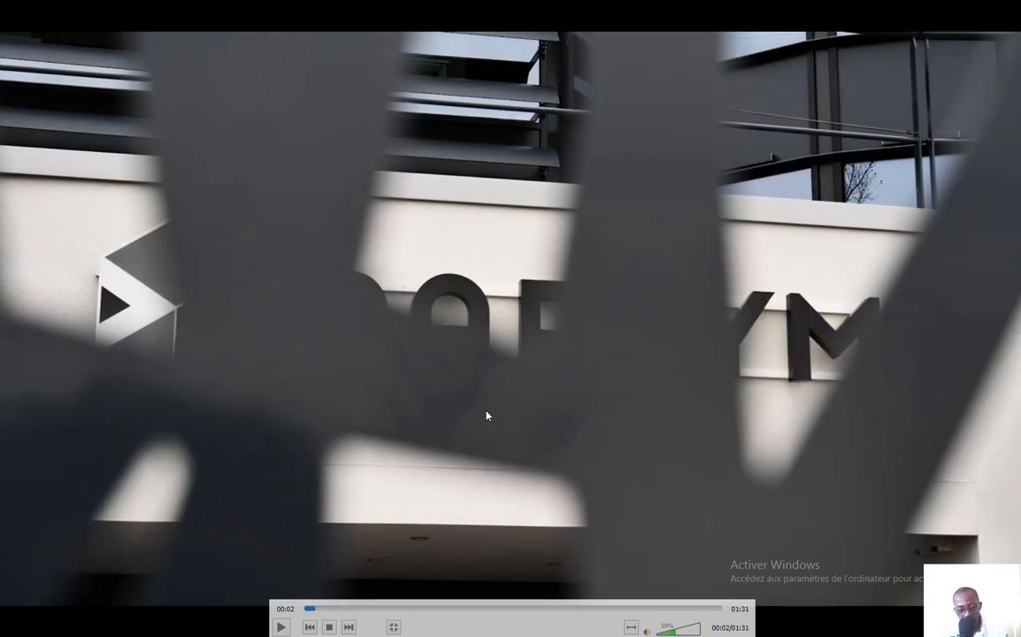
pyautogui.click(497, 330)
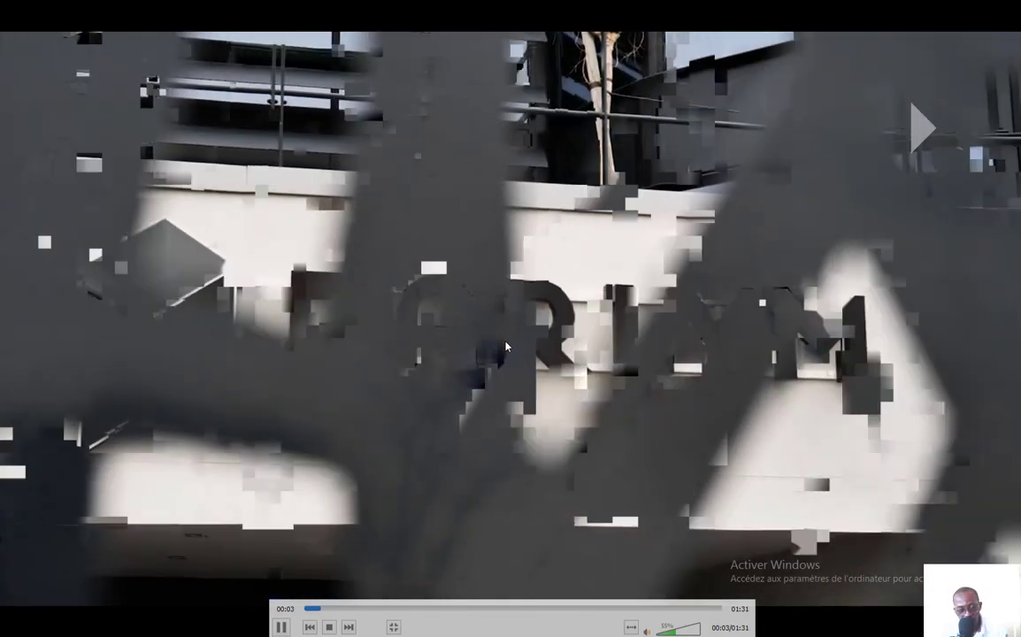
pyautogui.click(481, 360)
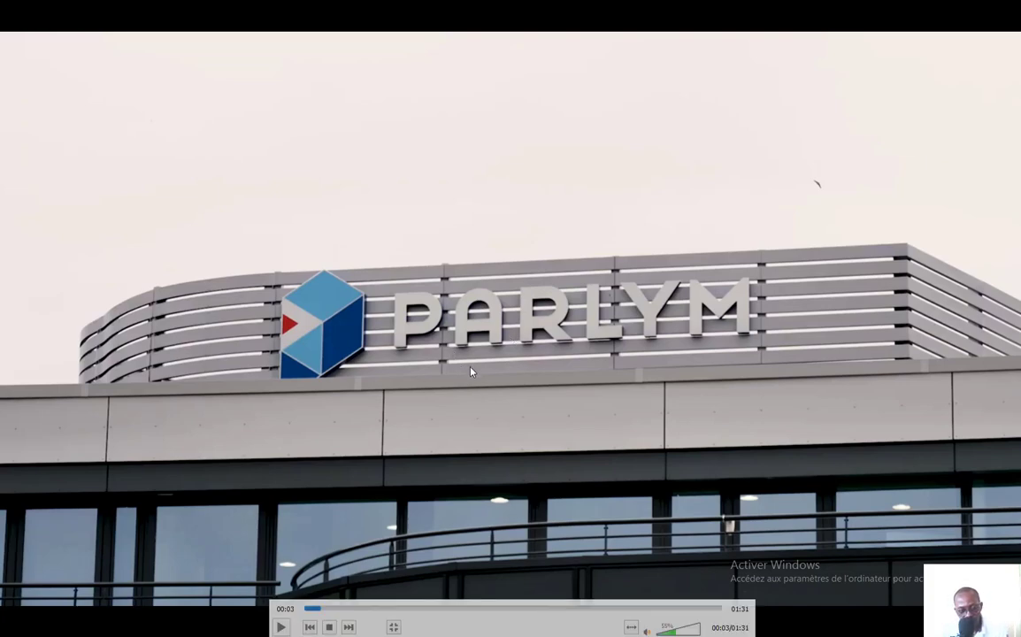
pyautogui.click(306, 608)
pyautogui.click(305, 609)
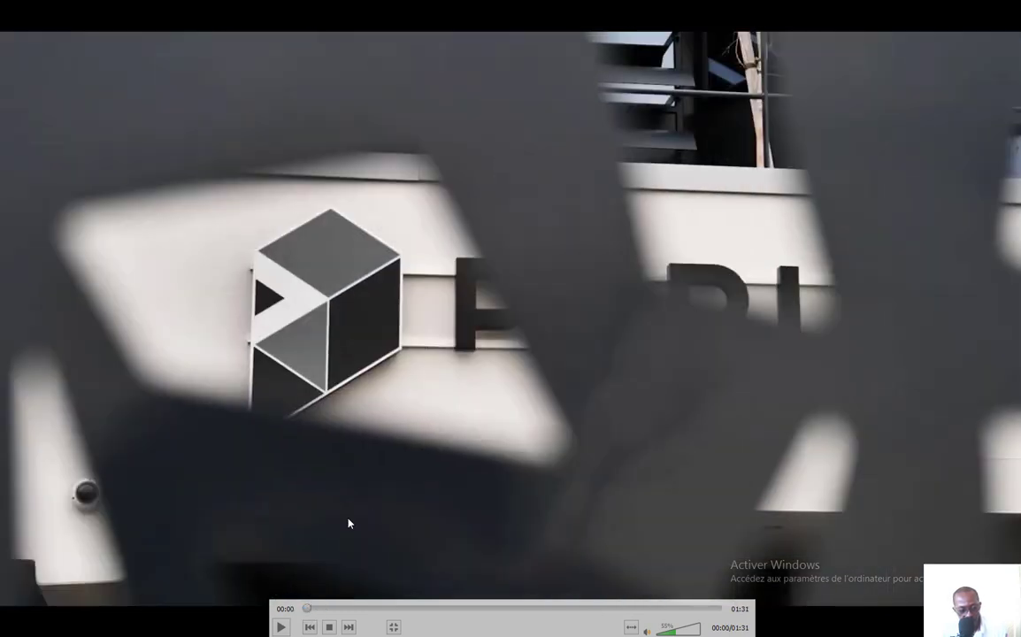
# Switch to the blank Word document and write the heading line "Durée de la vidéo 01min 30", applying the spelling correction to "vidéo"
pyautogui.hotkey('alt', 'Tab')
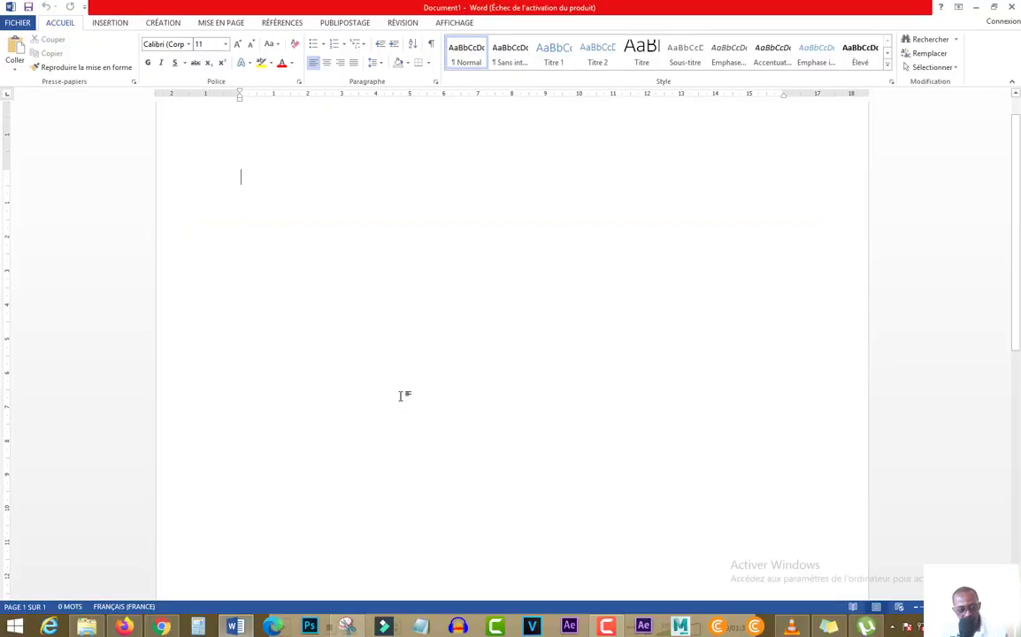
pyautogui.hotkey('alt', 'Tab')
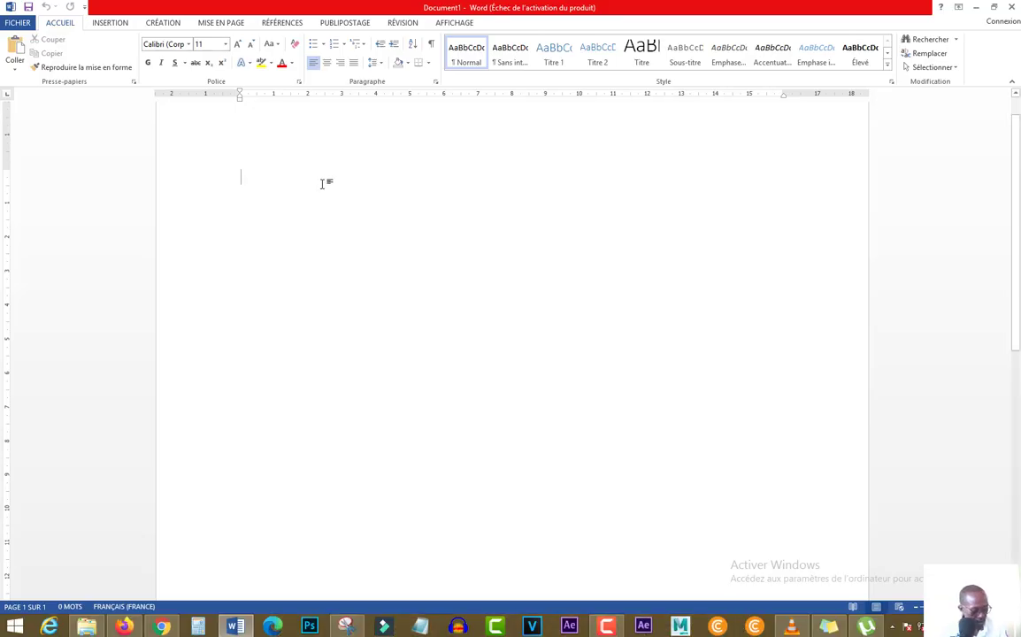
pyautogui.write('dur')
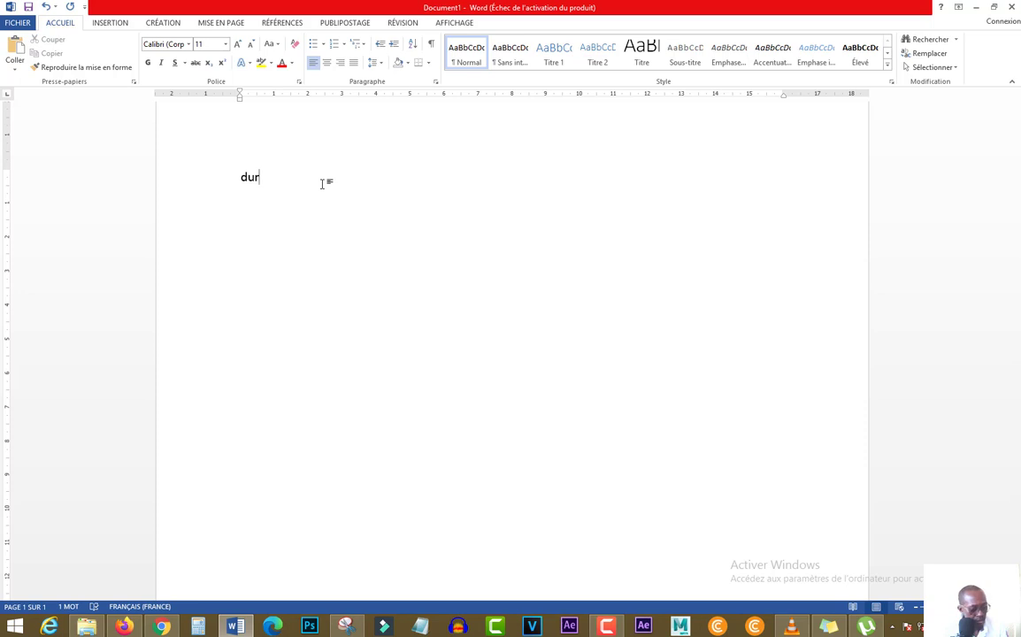
pyautogui.write('ée de ')
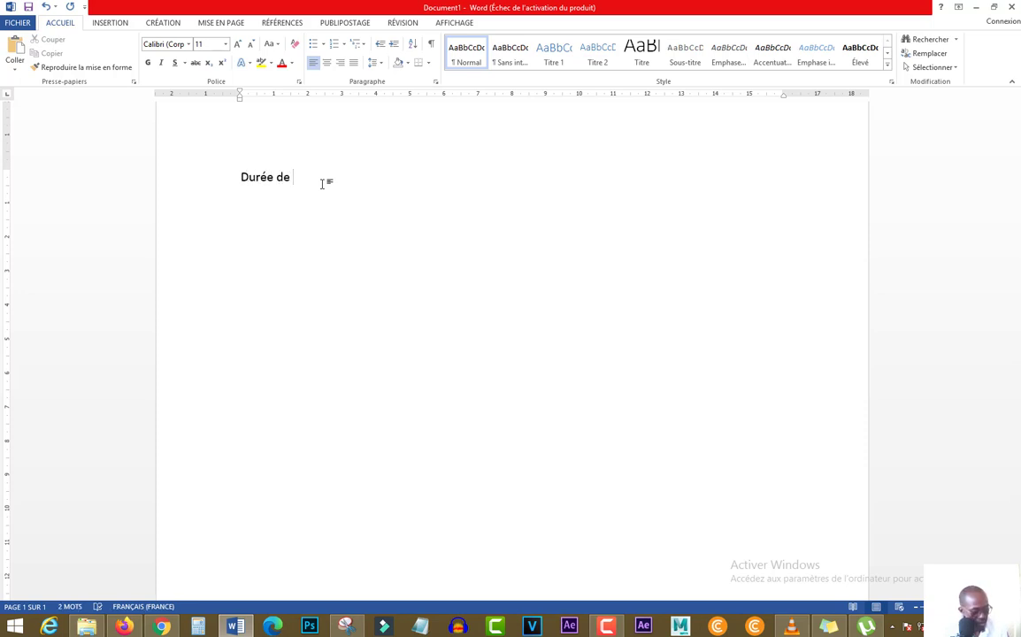
pyautogui.write('la video 01')
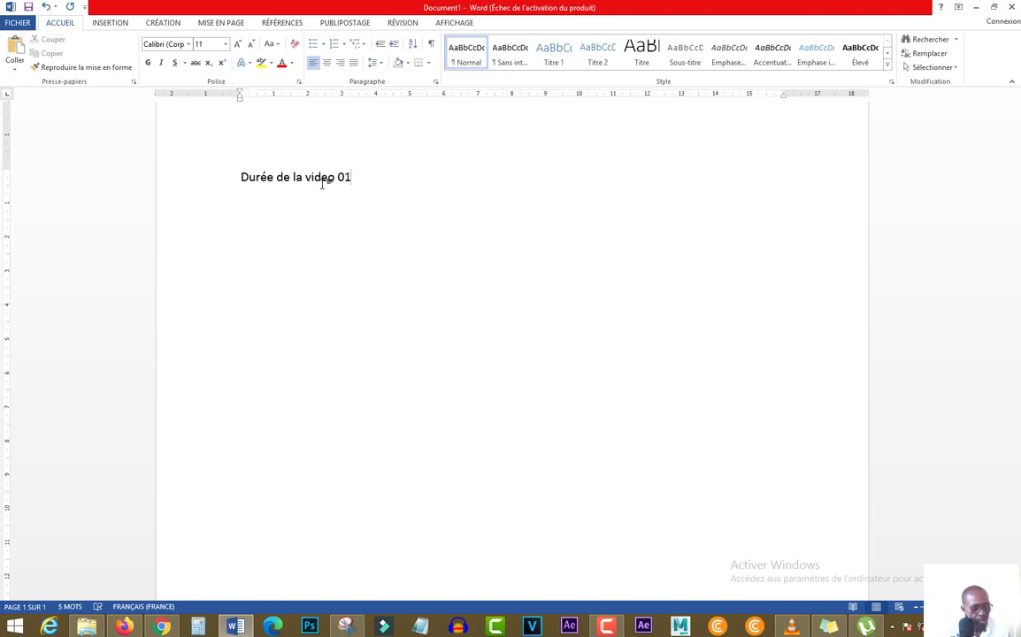
pyautogui.write('min 30')
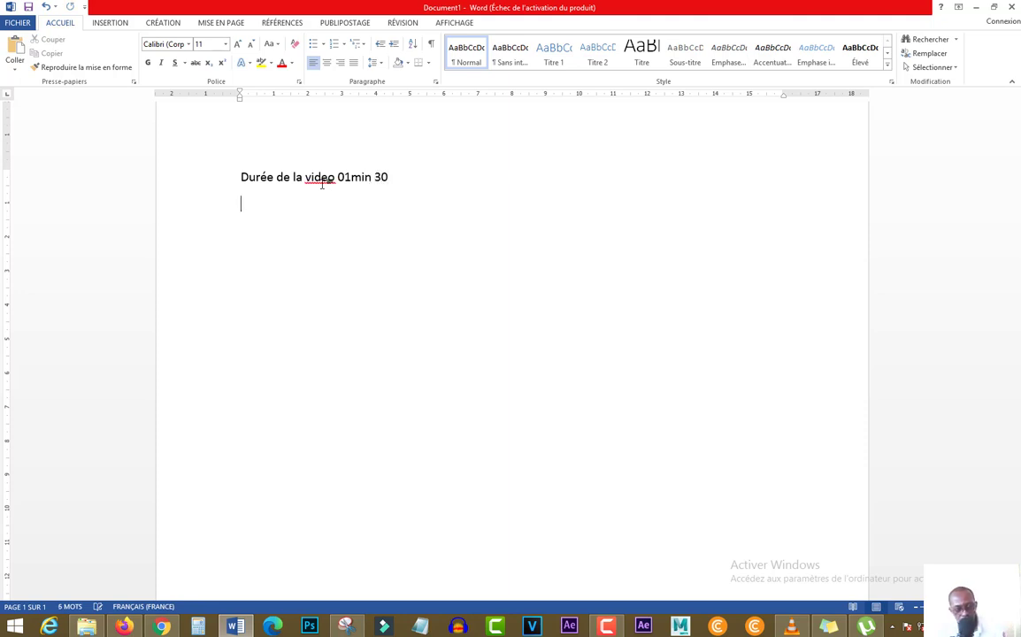
pyautogui.press('Return')
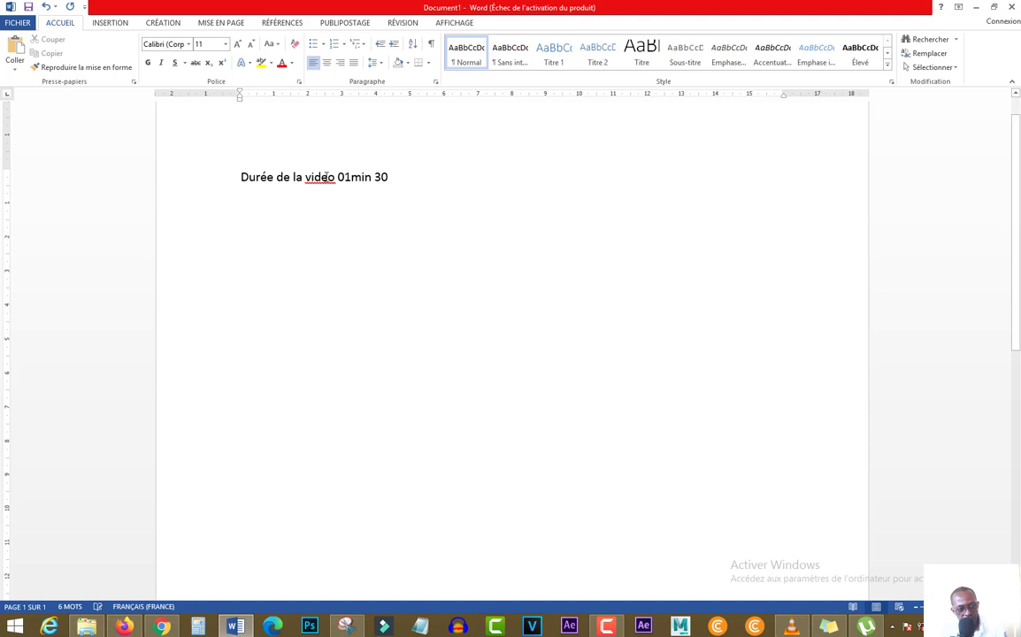
pyautogui.rightClick(327, 177)
pyautogui.click(363, 192)
# Draw a rectangle about 3 cm high and 4.5 cm wide below the duration line in the Word document
pyautogui.hotkey('alt', 'Tab')
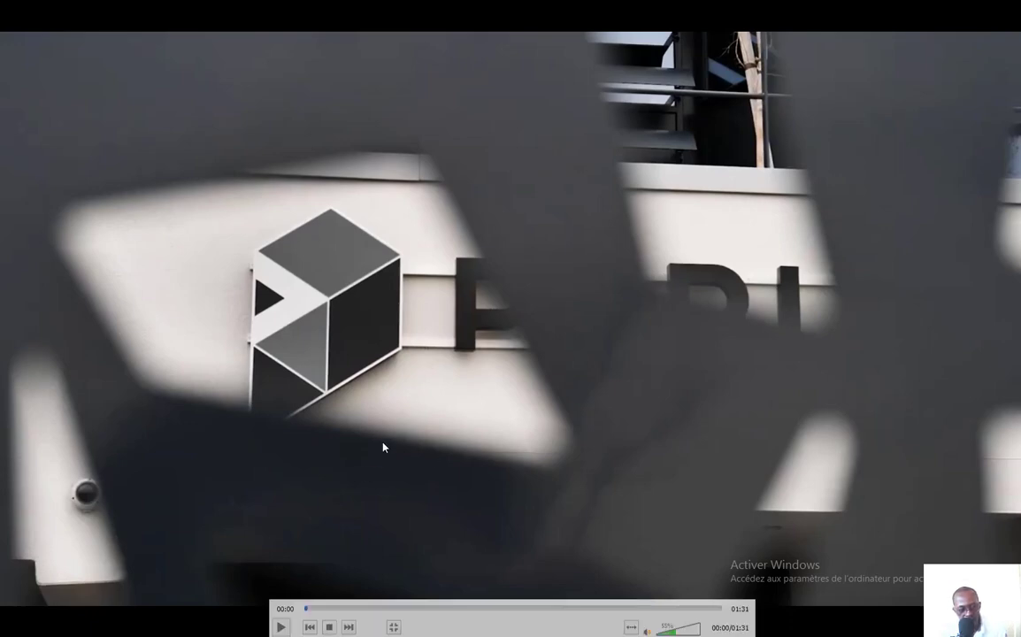
pyautogui.hotkey('alt', 'Tab')
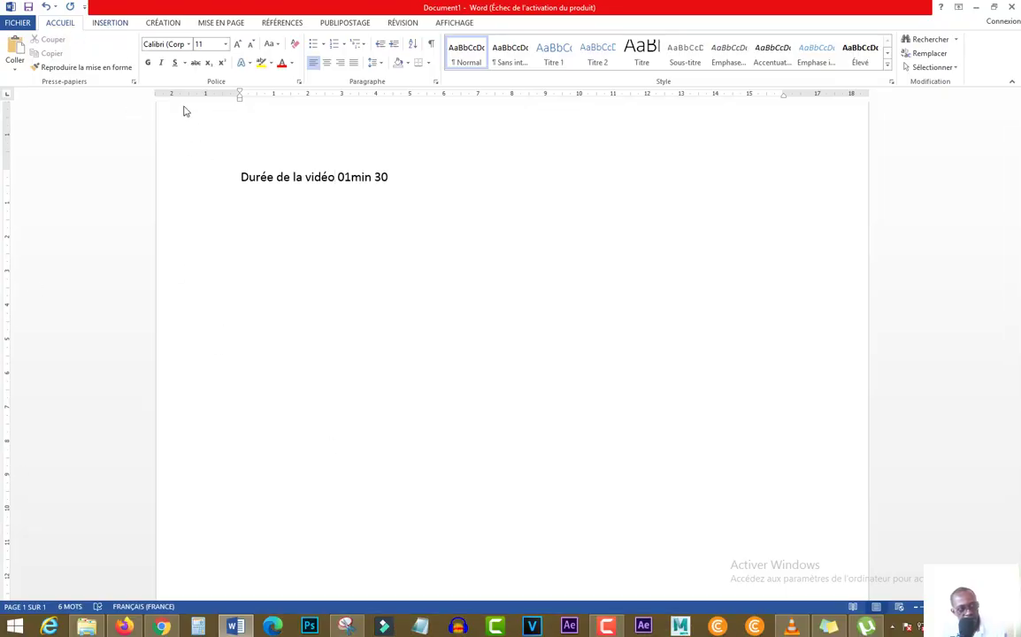
pyautogui.click(120, 25)
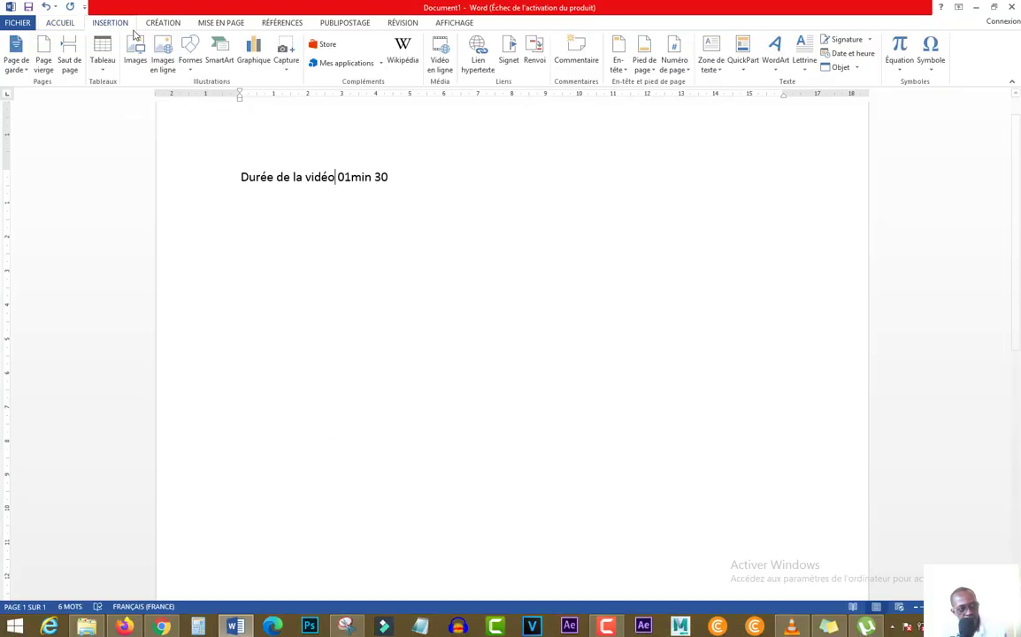
pyautogui.click(191, 67)
pyautogui.click(220, 97)
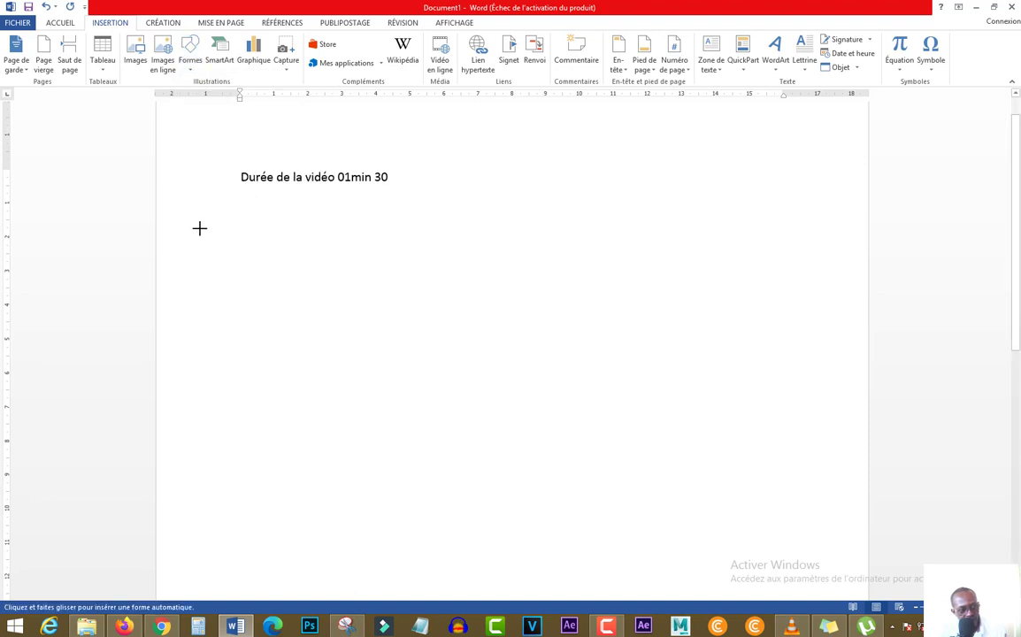
pyautogui.moveTo(206, 232)
pyautogui.mouseDown()
pyautogui.moveTo(317, 328)
pyautogui.moveTo(363, 324)
pyautogui.moveTo(358, 335)
pyautogui.mouseUp()
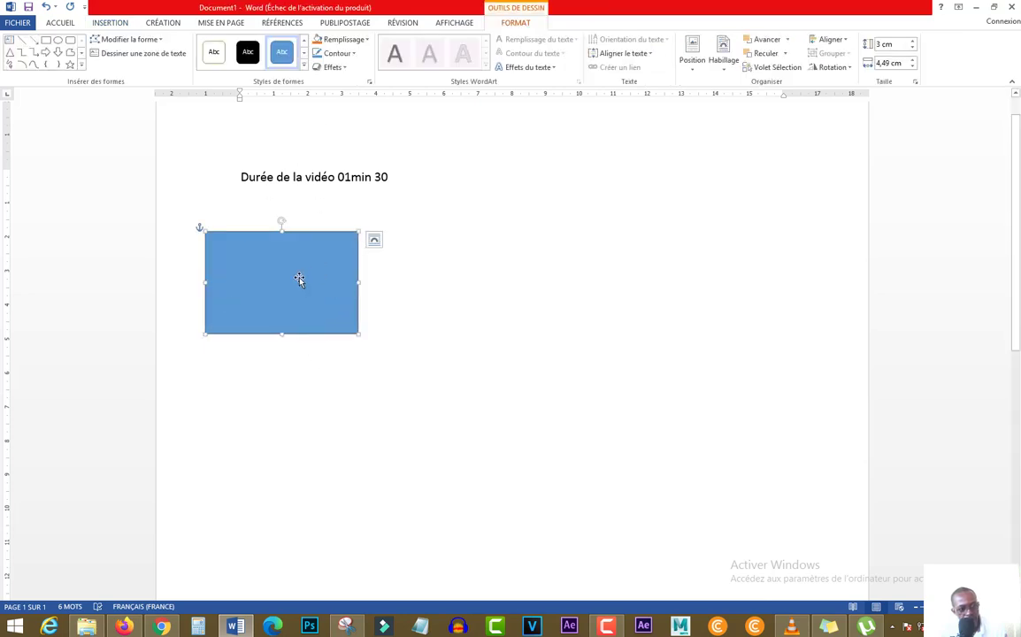
# Fill the rectangle with the lightest grey theme colour
pyautogui.click(305, 42)
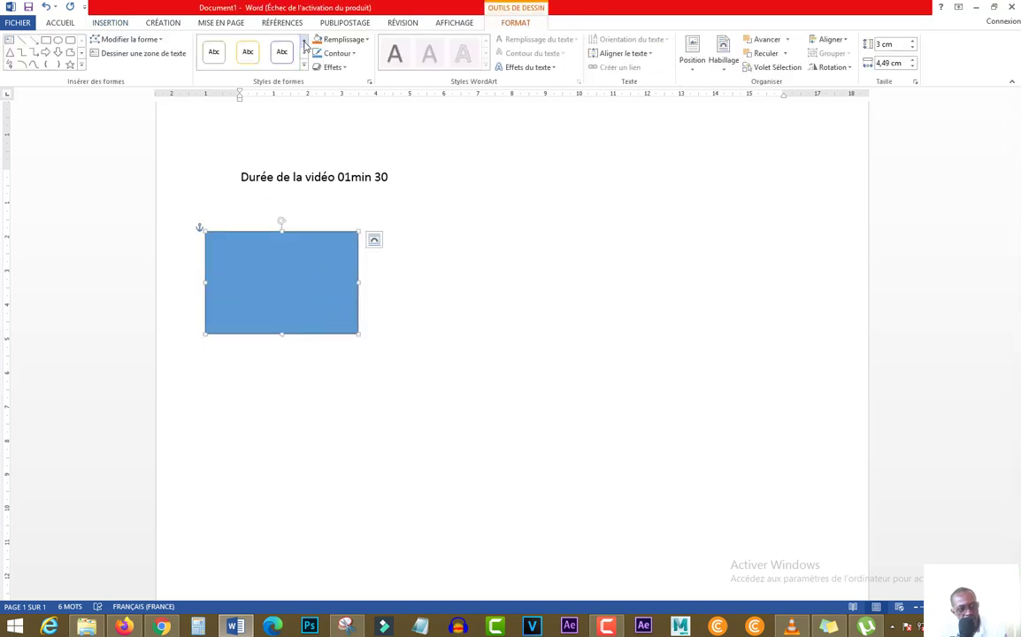
pyautogui.click(365, 40)
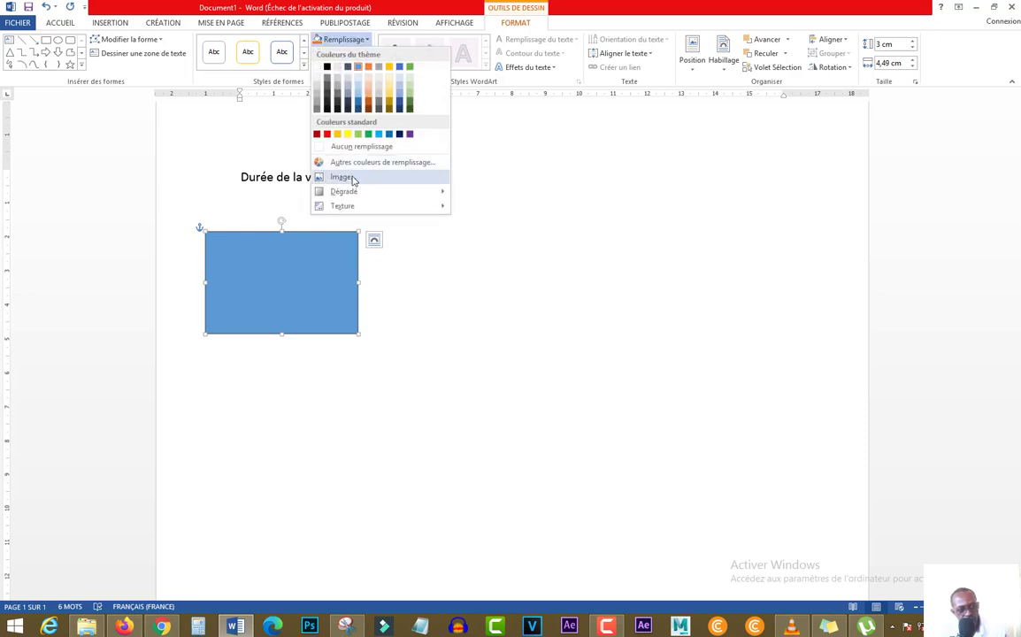
pyautogui.click(317, 81)
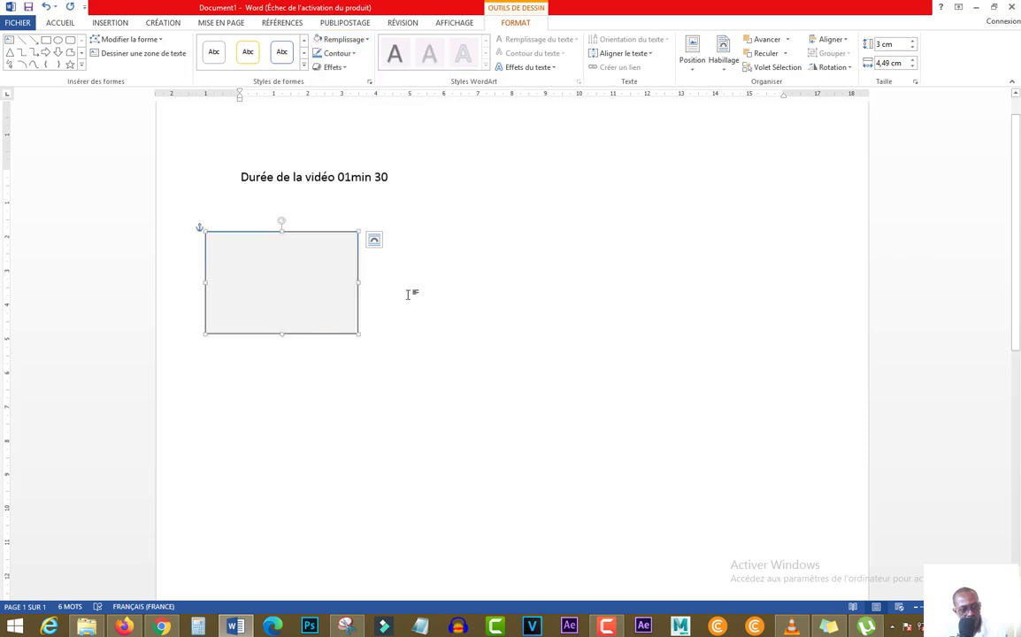
pyautogui.rightClick(285, 268)
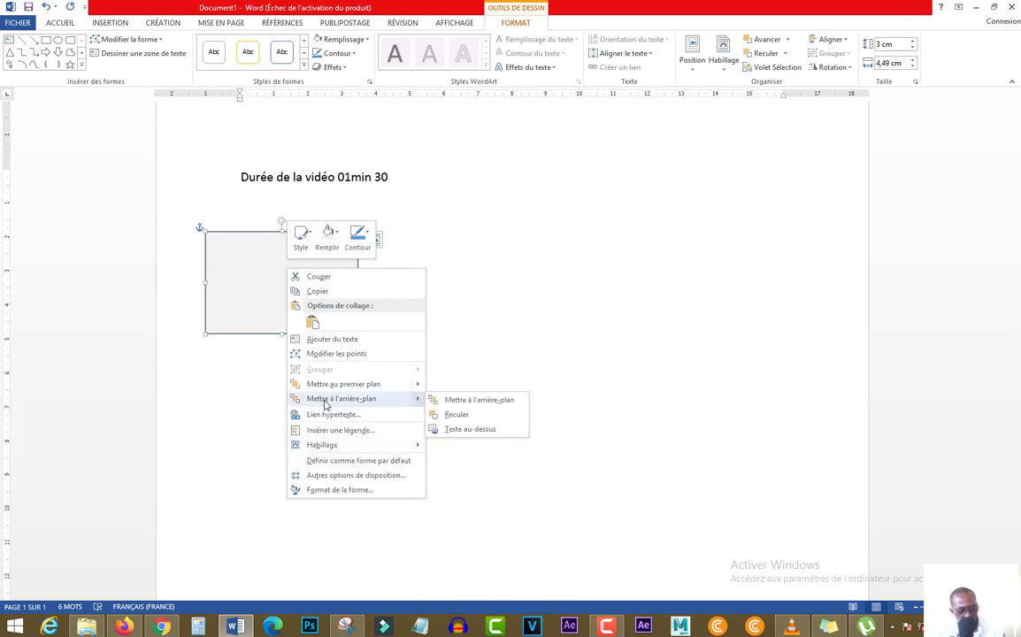
pyautogui.click(235, 336)
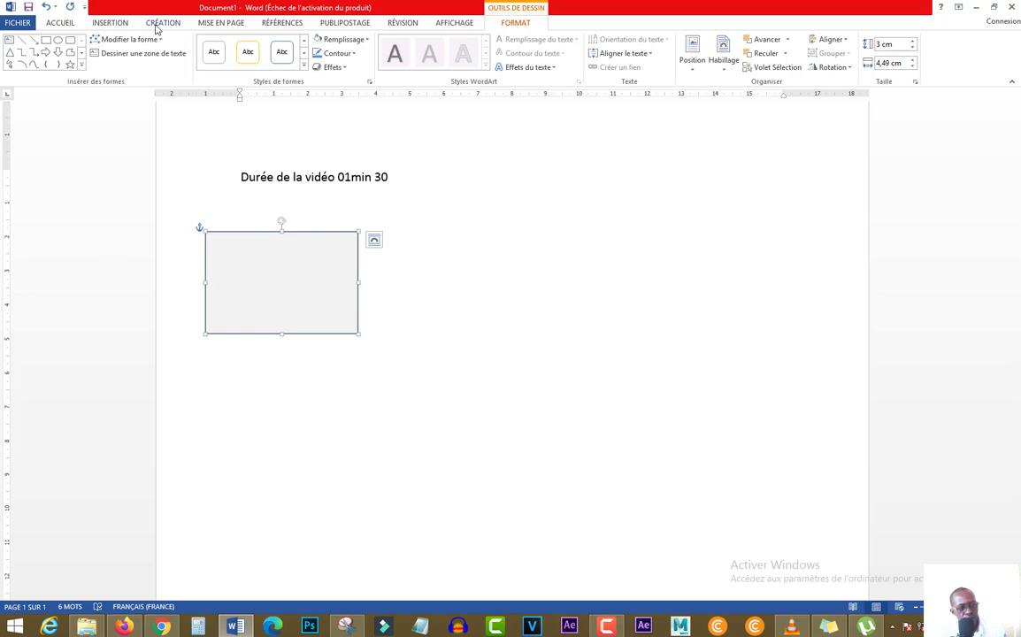
# Draw a text box about 0.5 cm high and 3.4 cm wide just under the rectangle and remove its outline
pyautogui.click(108, 25)
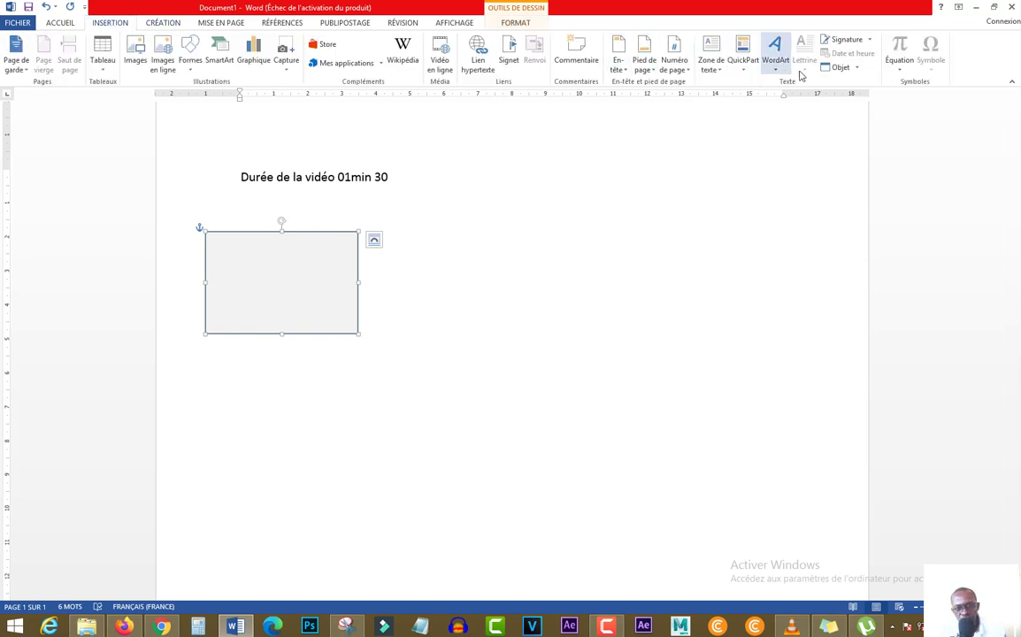
pyautogui.click(715, 71)
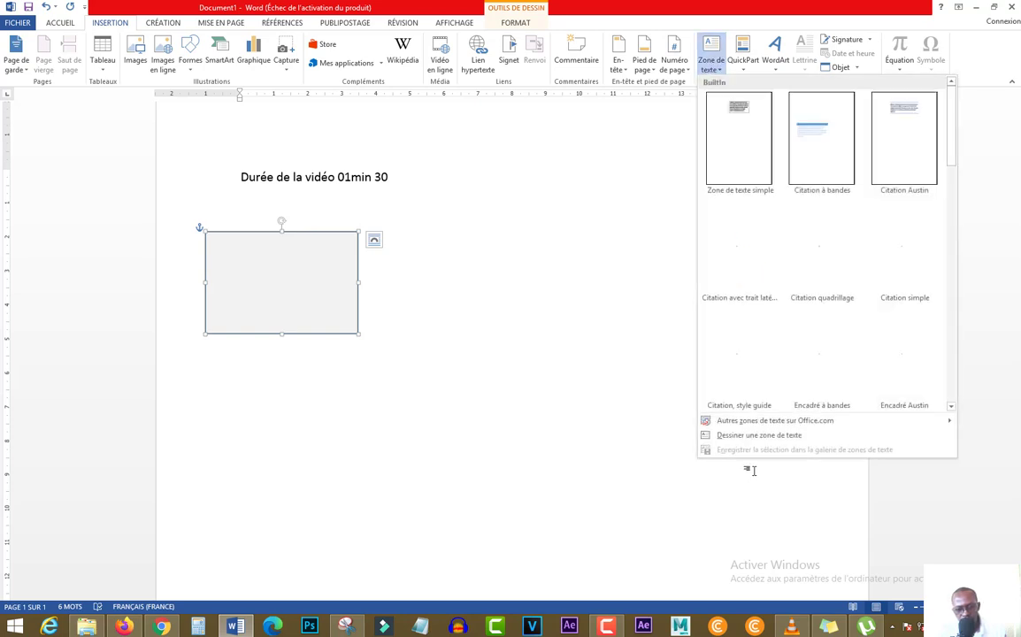
pyautogui.click(762, 437)
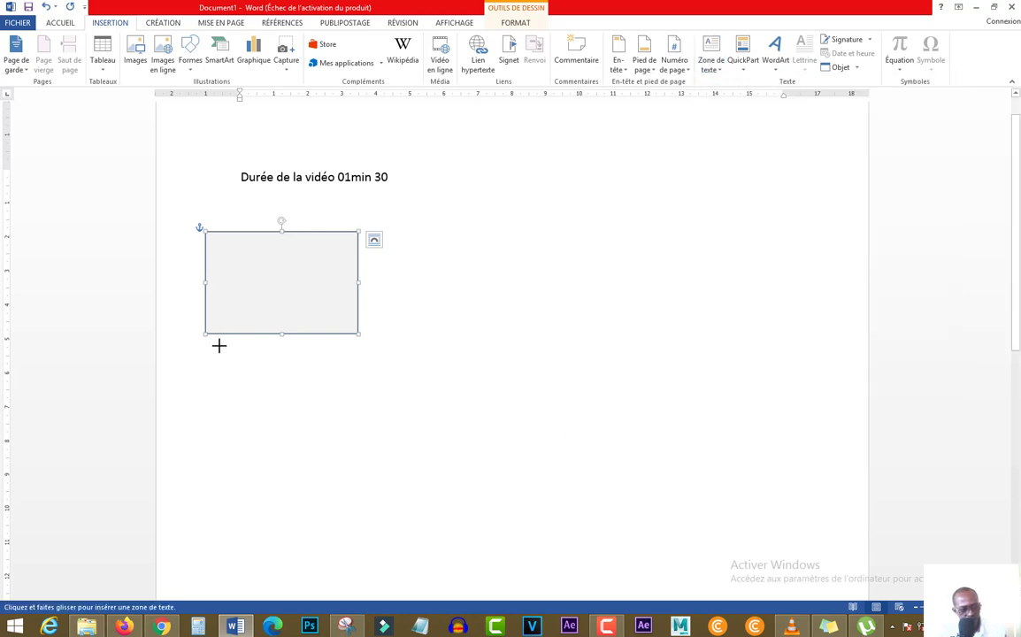
pyautogui.moveTo(221, 344); pyautogui.dragTo(337, 358)
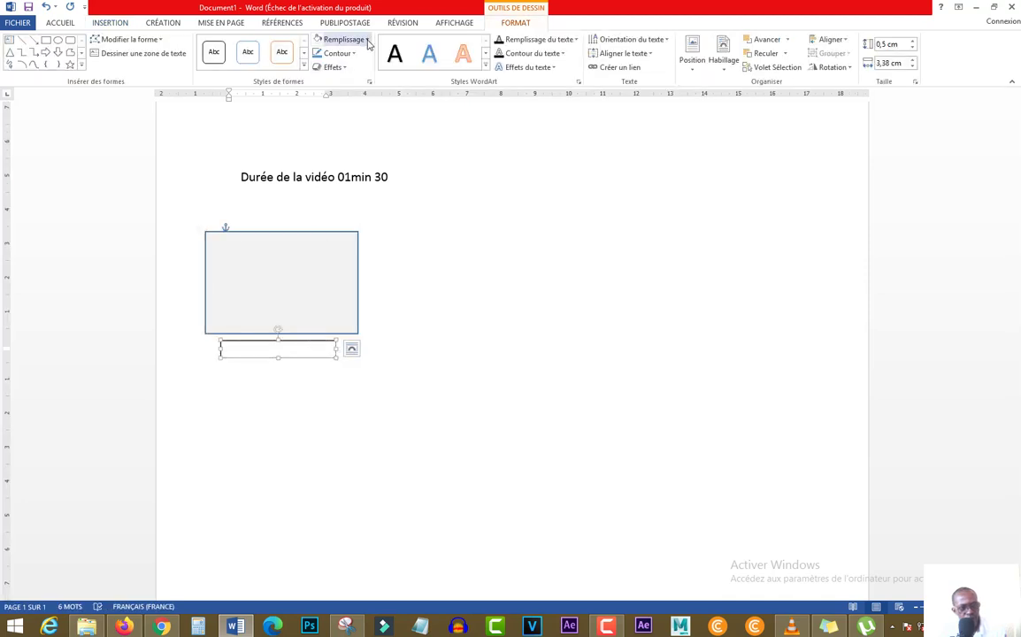
pyautogui.click(339, 54)
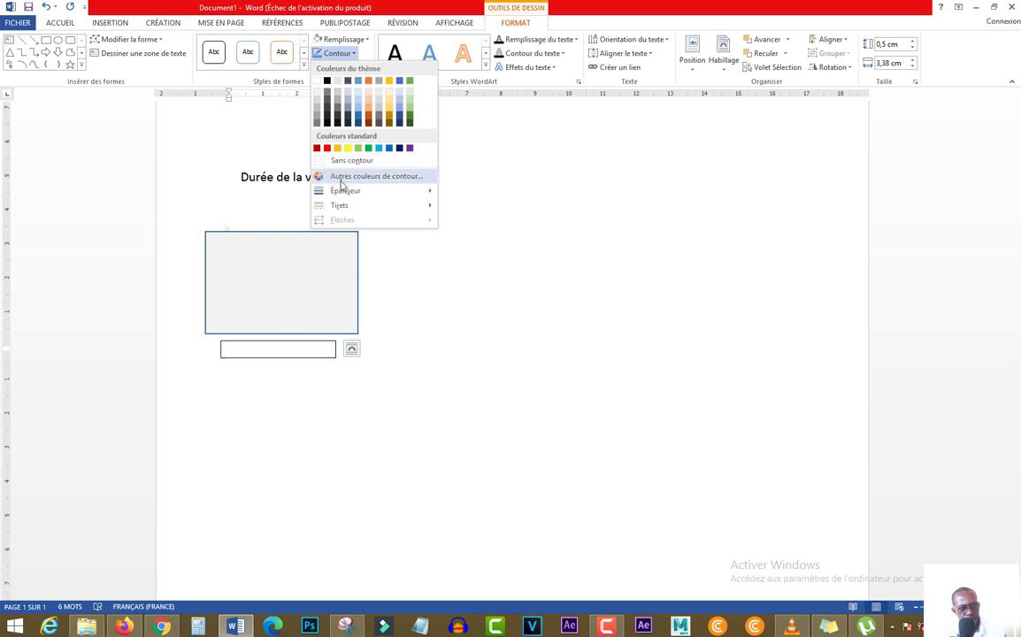
pyautogui.click(345, 160)
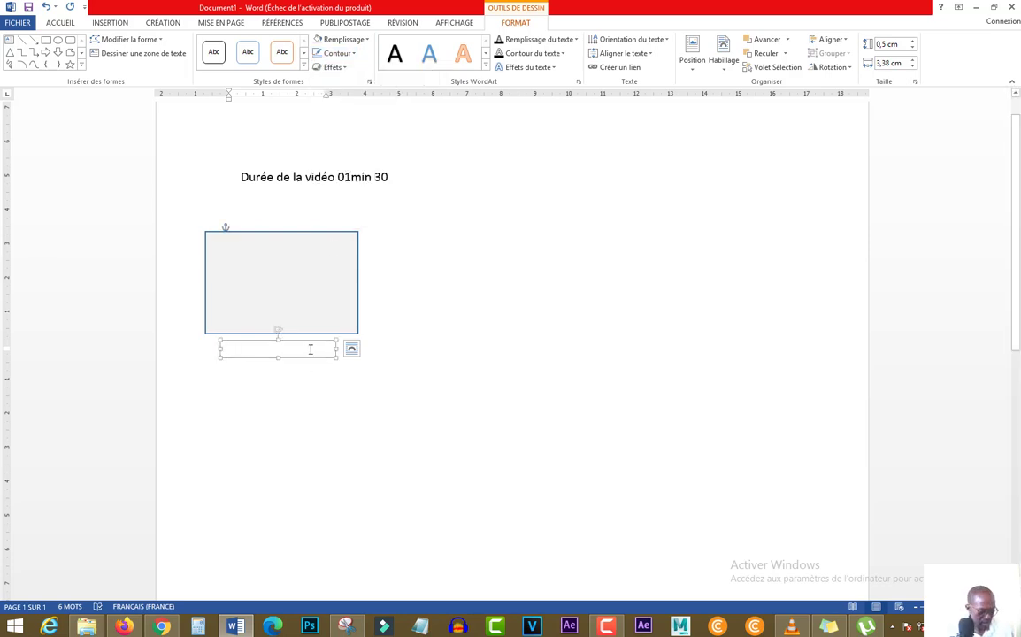
# Enter the caption "Video 01" in the text box and centre it
pyautogui.write('Vidéo 01')
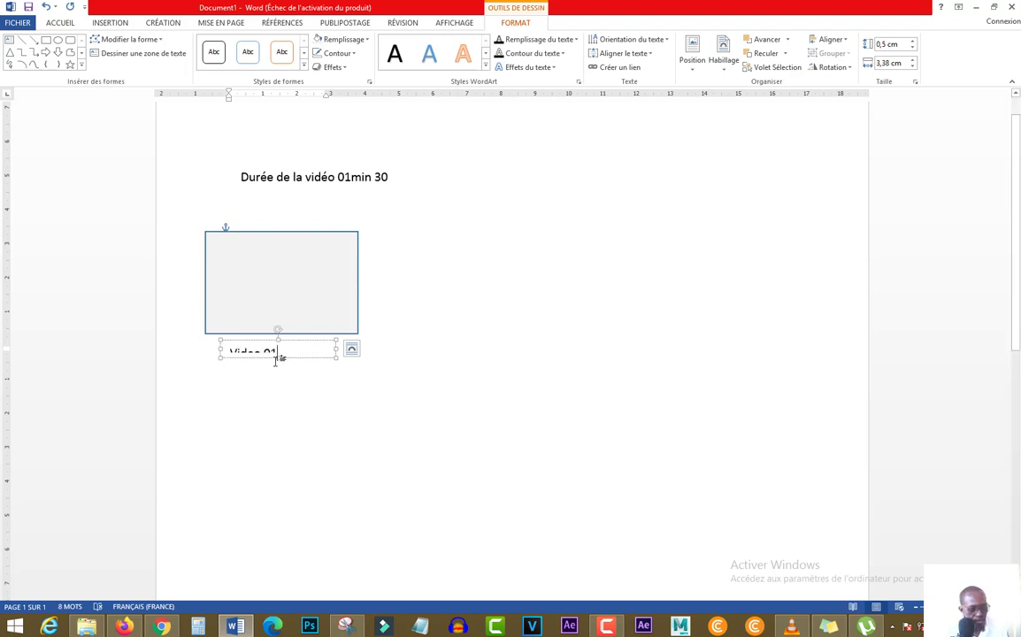
pyautogui.moveTo(277, 364); pyautogui.dragTo(234, 355)
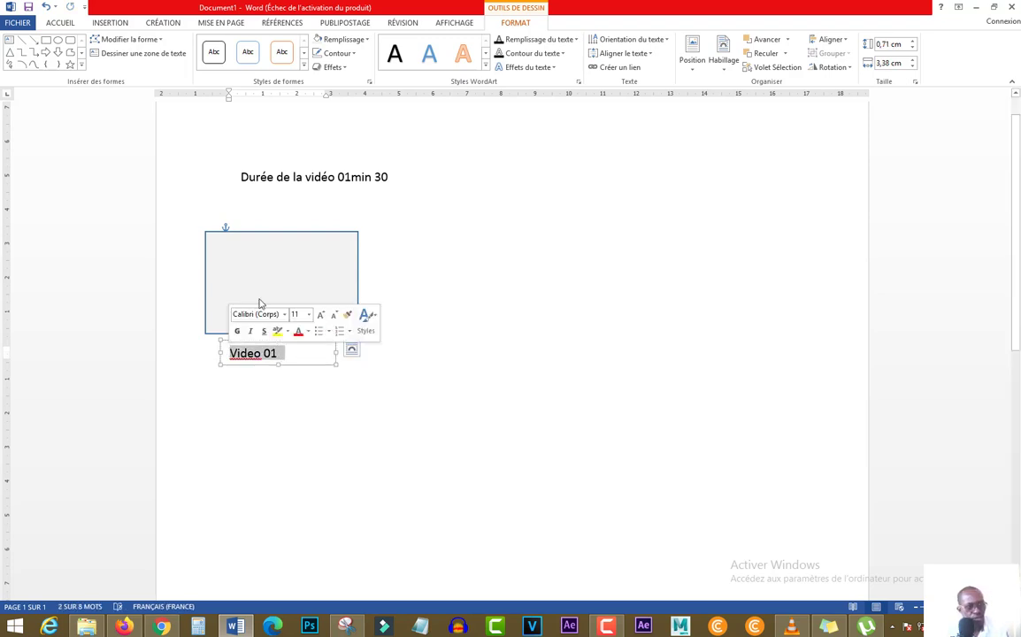
pyautogui.click(64, 23)
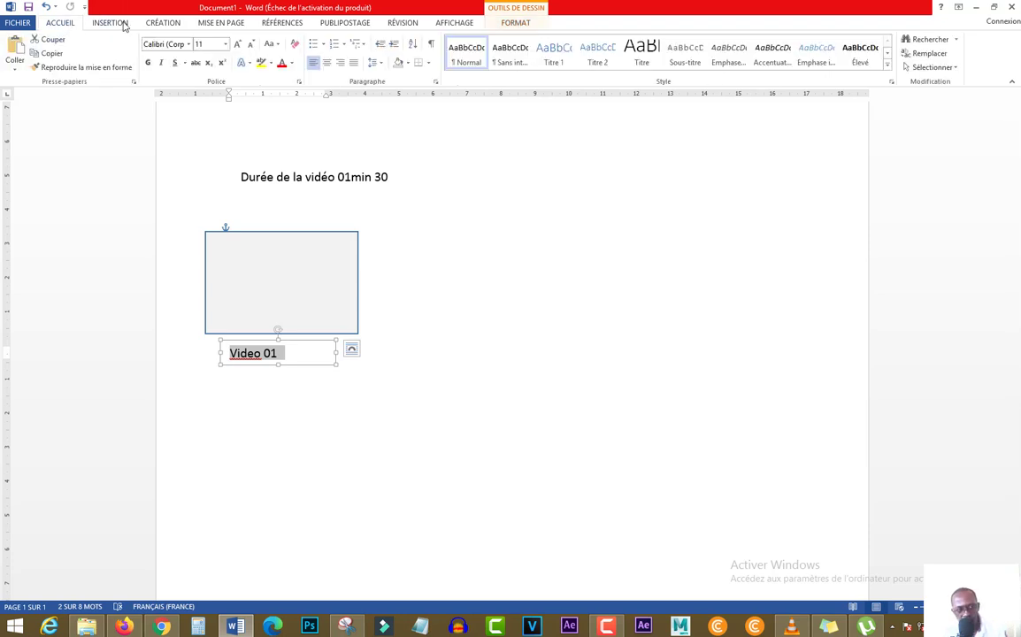
pyautogui.click(326, 62)
pyautogui.click(325, 372)
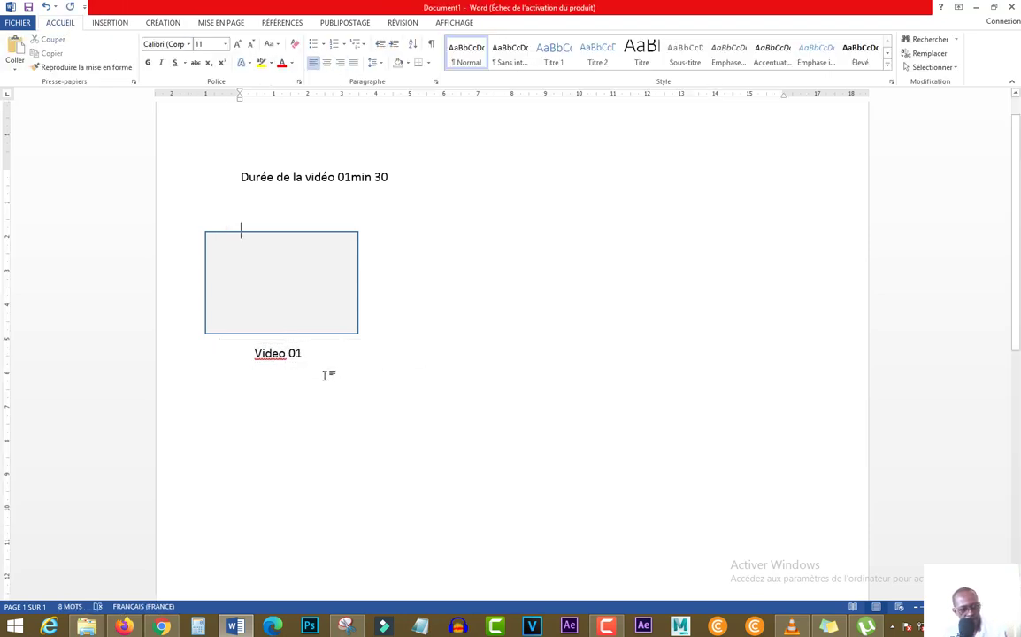
pyautogui.click(299, 352)
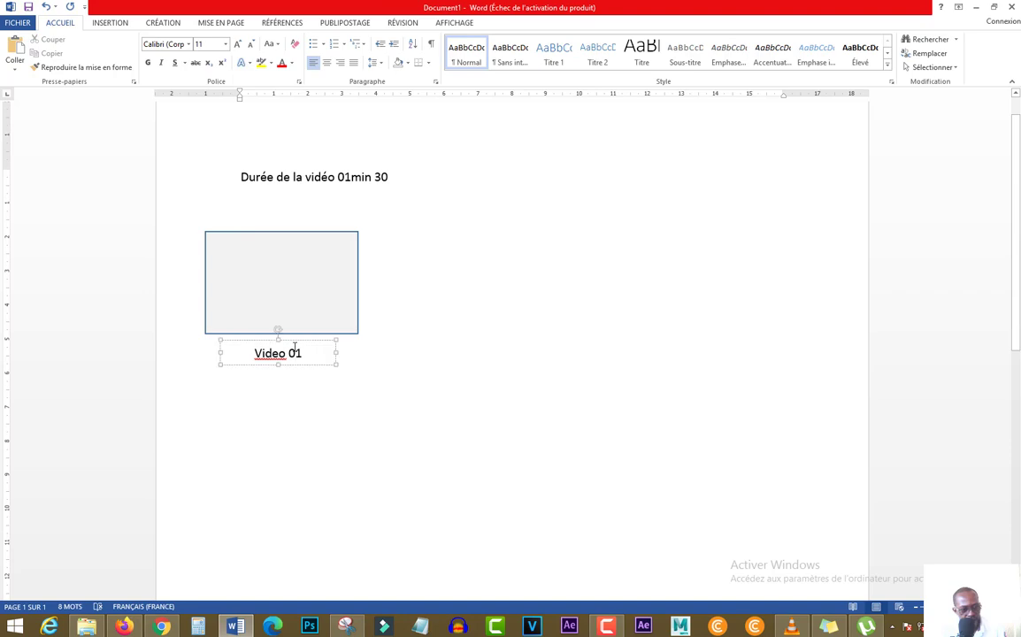
# Switch to the video player and play the company video from the start to find where its first shot ends
pyautogui.hotkey('alt', 'Tab')
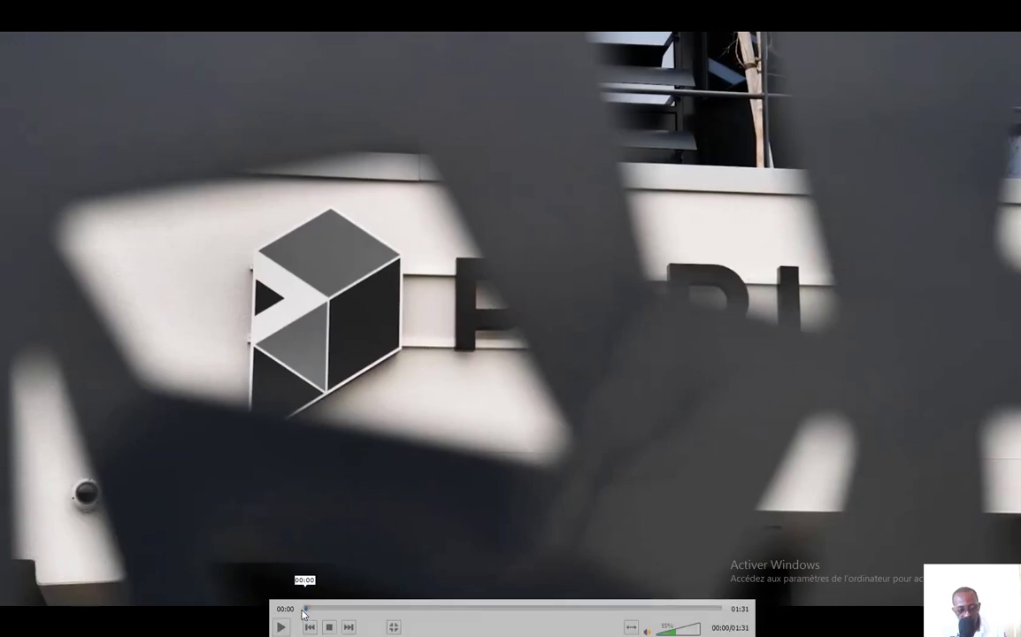
pyautogui.press('space')
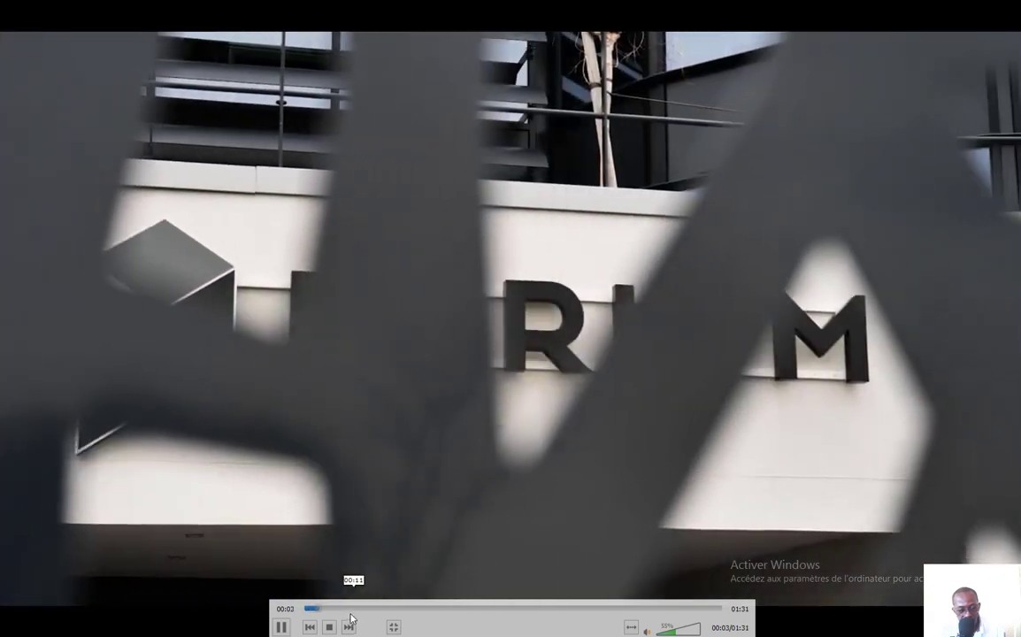
pyautogui.press('space')
pyautogui.press('space')
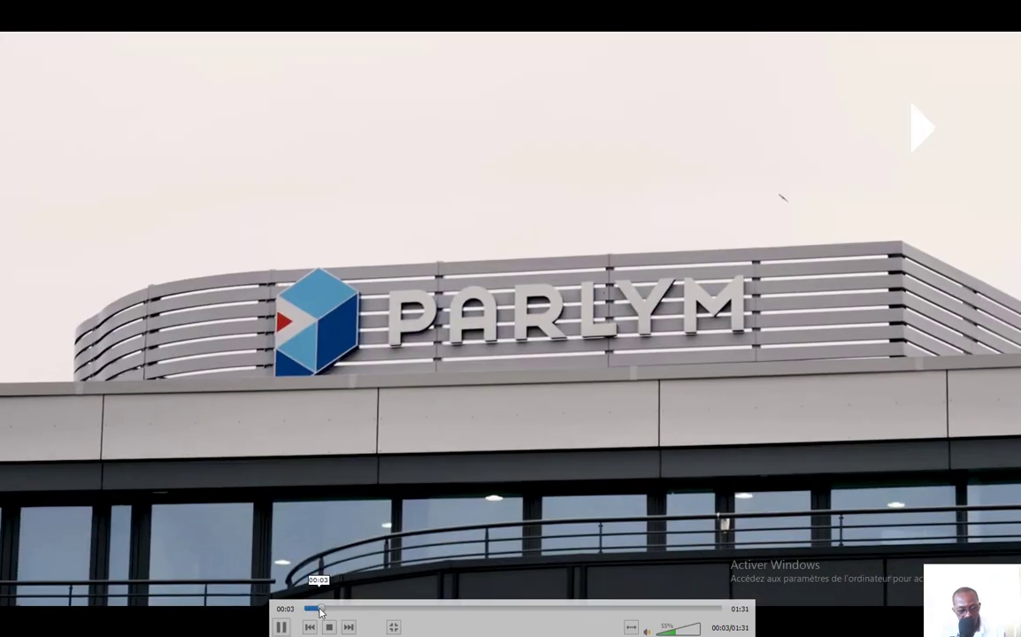
pyautogui.press('space')
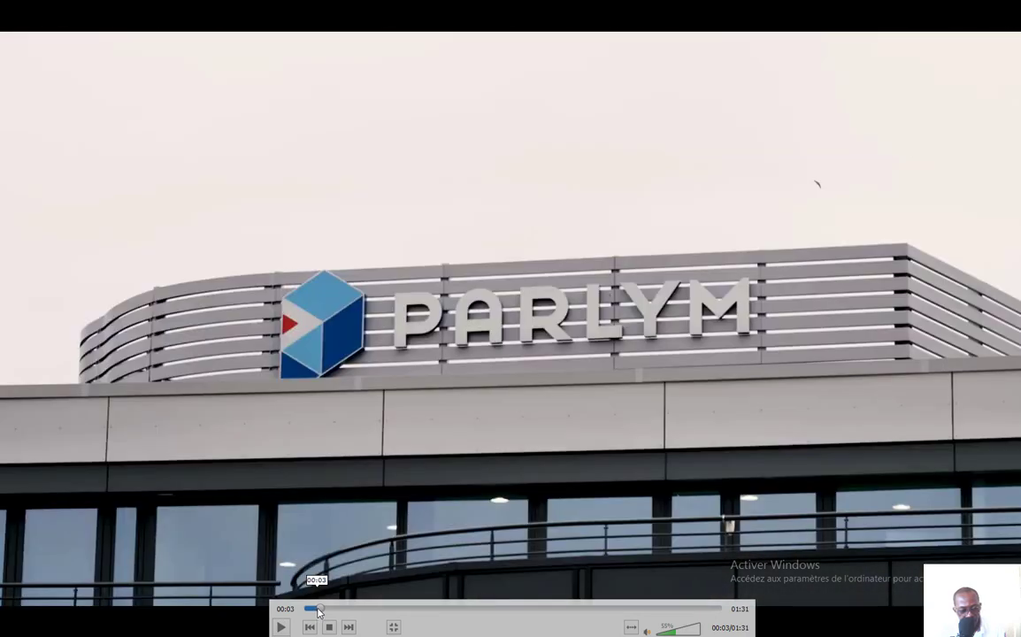
pyautogui.click(320, 610)
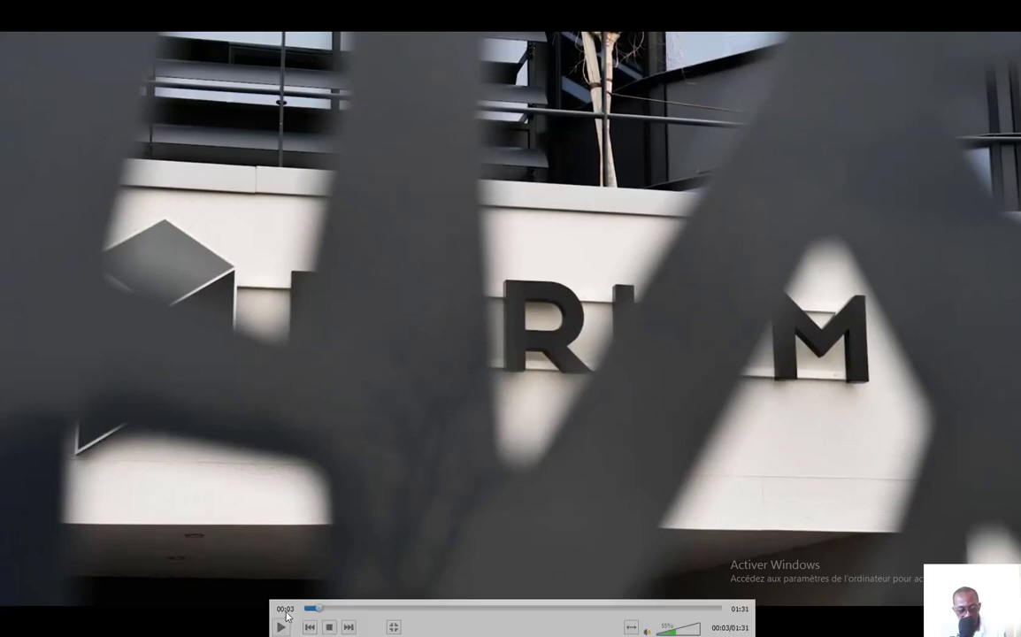
# Back in Word, copy the "Video 01" caption box into the middle of the rectangle and replace the copy's text with "03 secondes"
pyautogui.hotkey('alt', 'Tab')
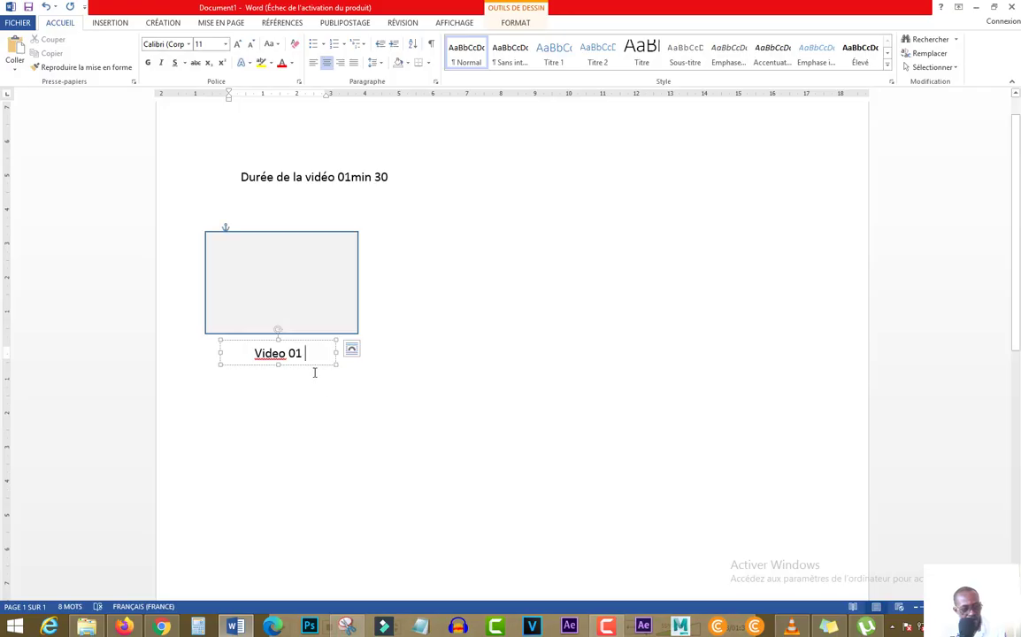
pyautogui.click(276, 284)
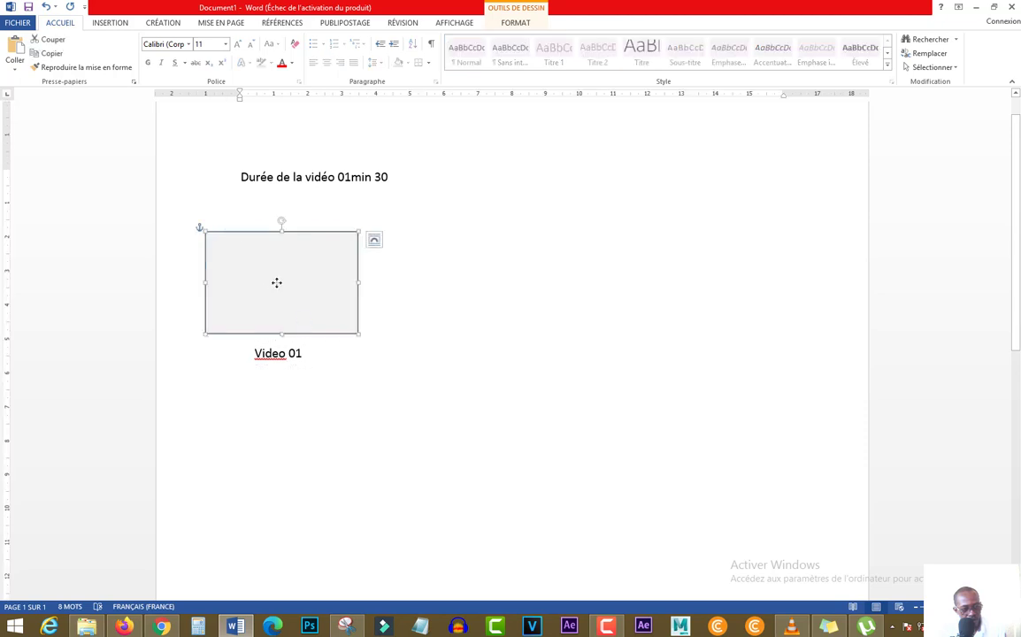
pyautogui.click(289, 354)
pyautogui.moveTo(317, 369); pyautogui.dragTo(297, 306)
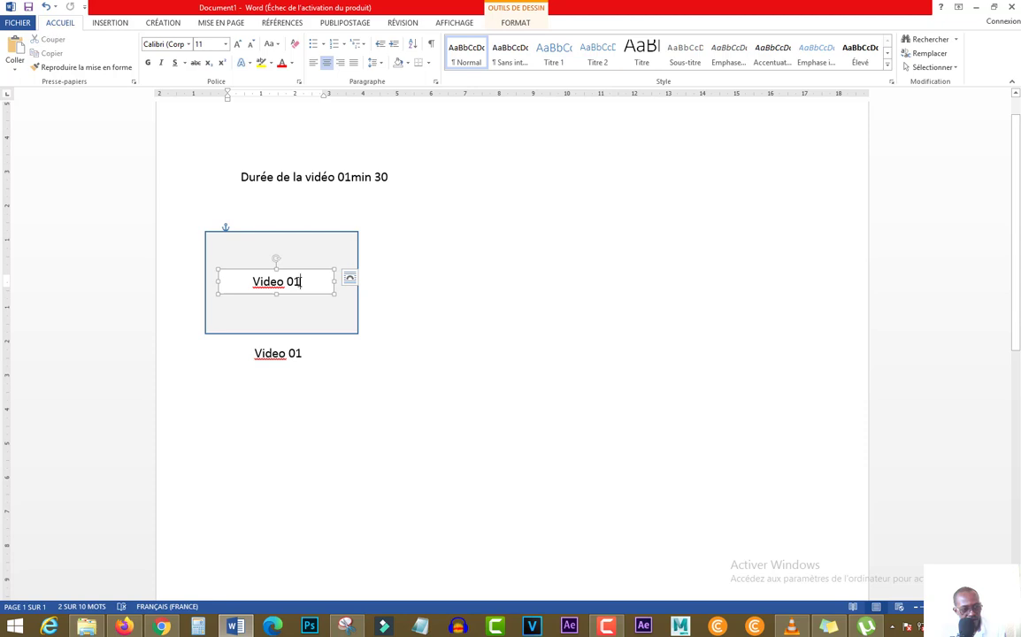
pyautogui.tripleClick(299, 281)
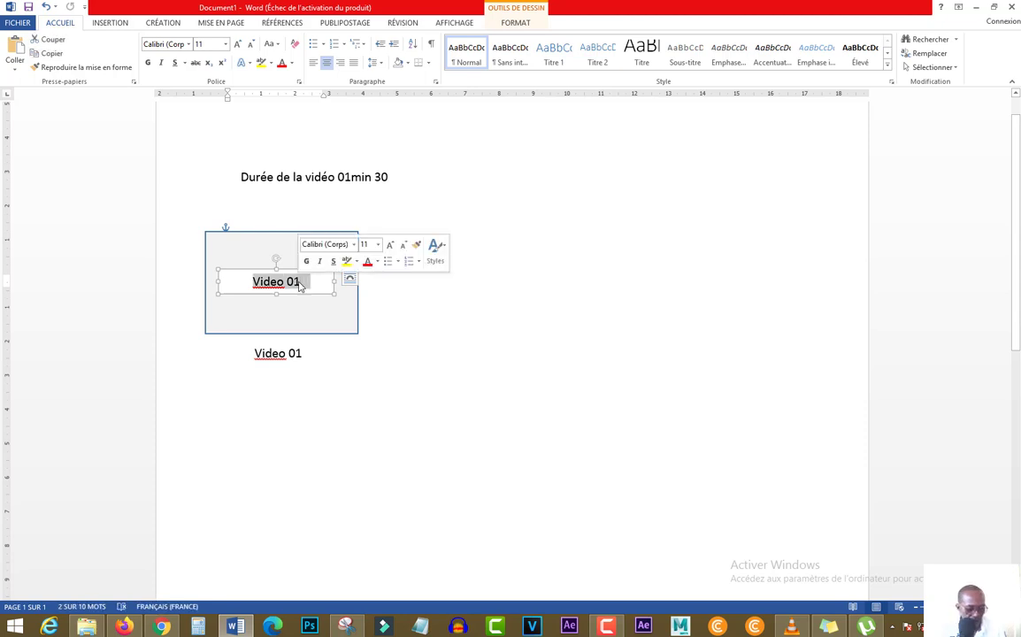
pyautogui.write('03 seco')
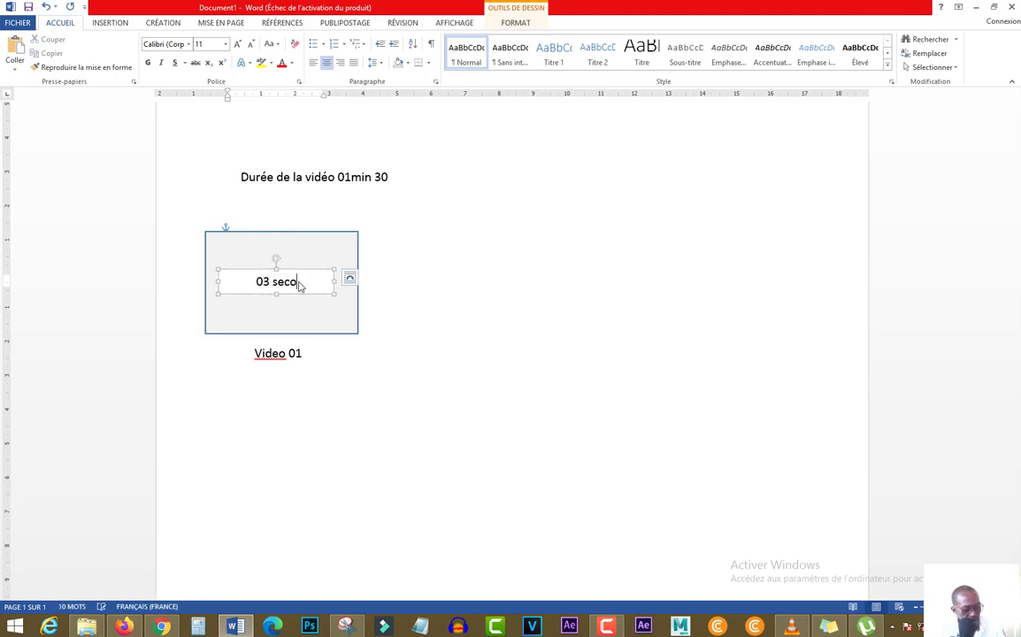
pyautogui.write('ndes')
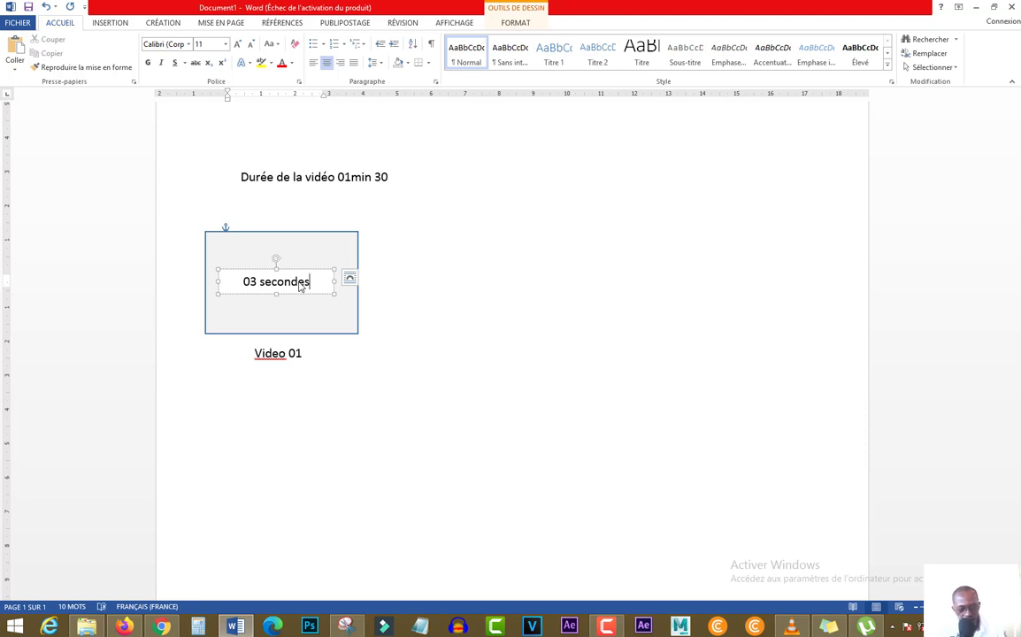
pyautogui.click(337, 413)
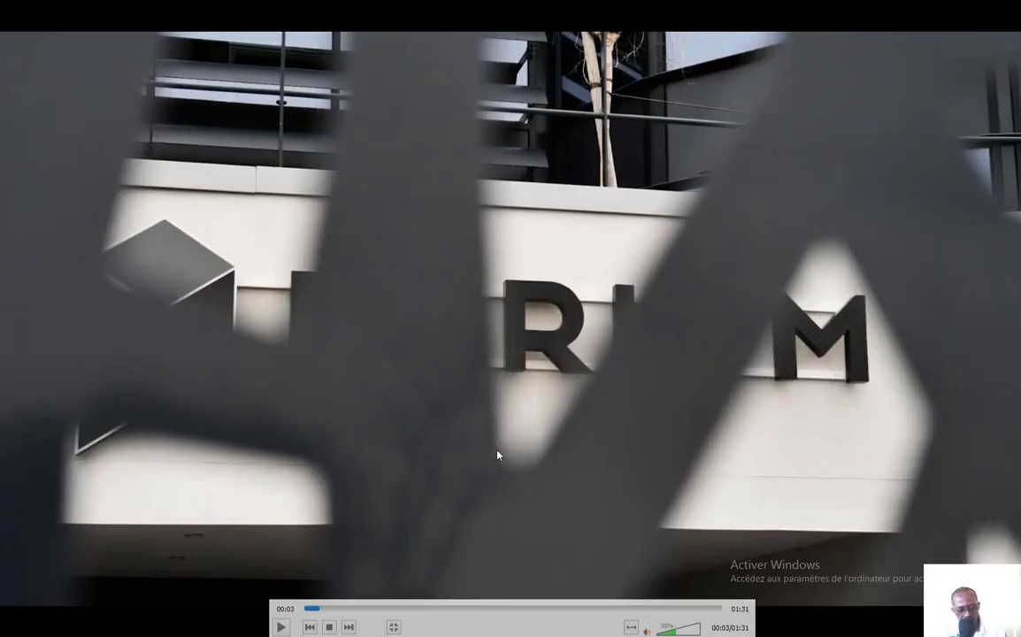
# In the video player, play and replay the passage after the first shot to find where the second shot ends
pyautogui.press('space')
pyautogui.press('space')
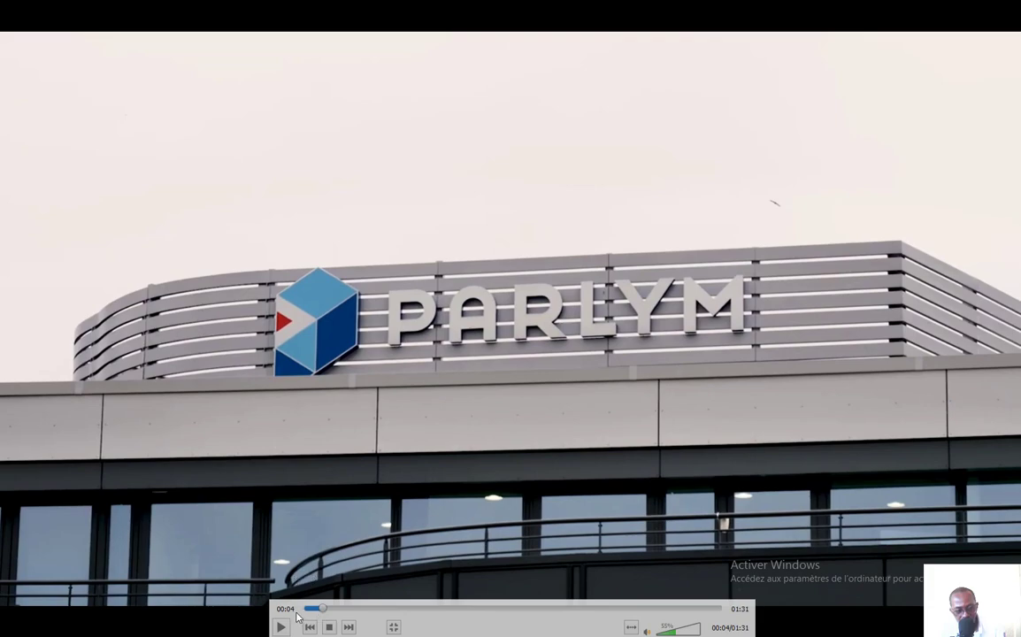
pyautogui.press('space')
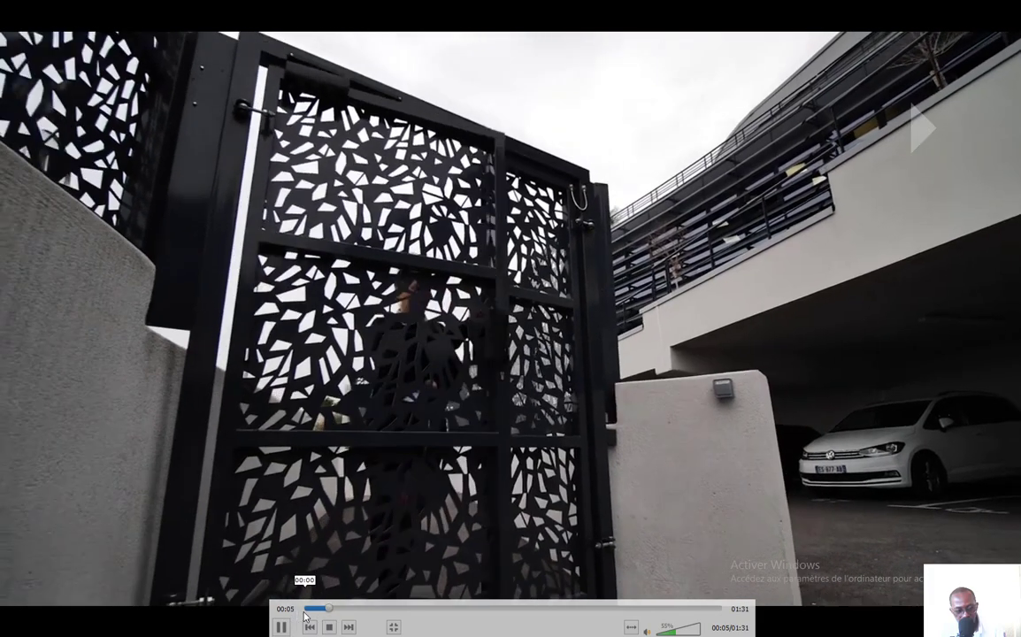
pyautogui.click(281, 626)
pyautogui.moveTo(326, 613); pyautogui.dragTo(324, 612)
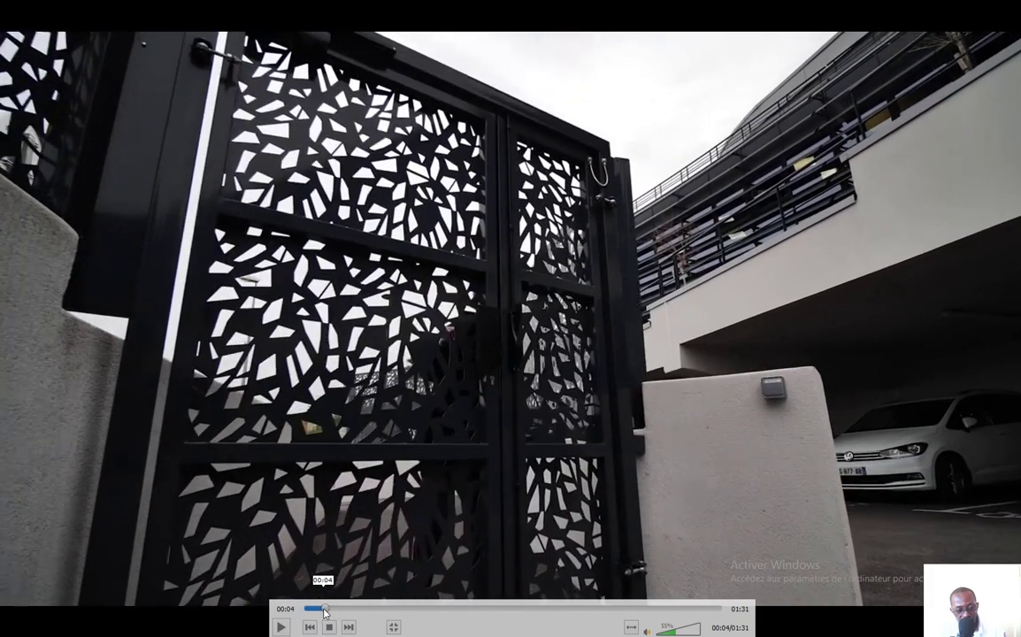
pyautogui.press('space')
pyautogui.press('space')
pyautogui.press('space')
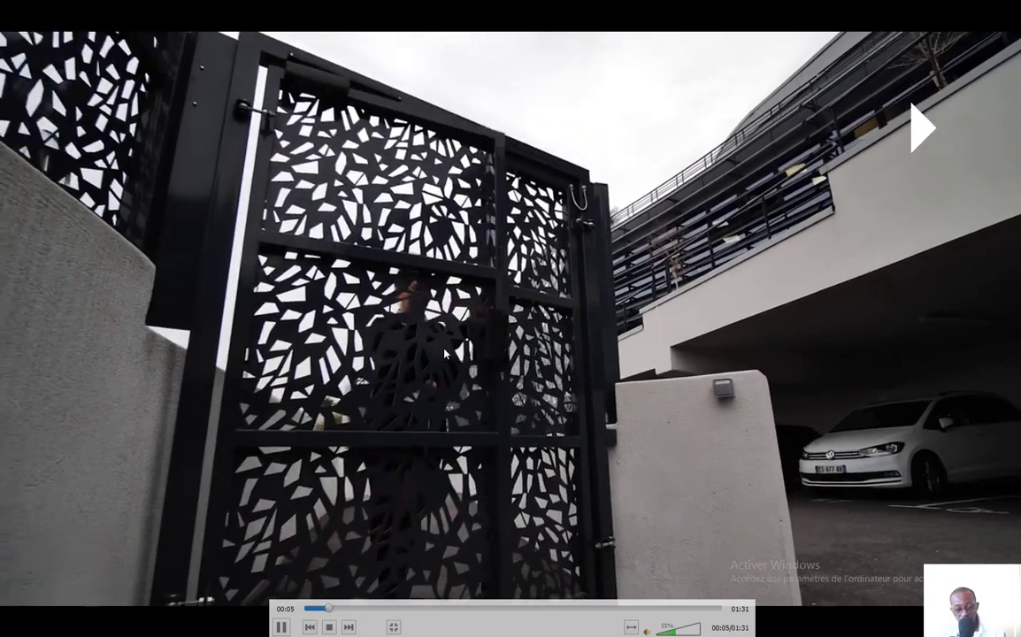
pyautogui.press('space')
# Back in Word, duplicate the rectangle and its caption beside the first frame, and change the copied caption to "Video 02"
pyautogui.hotkey('alt', 'Tab')
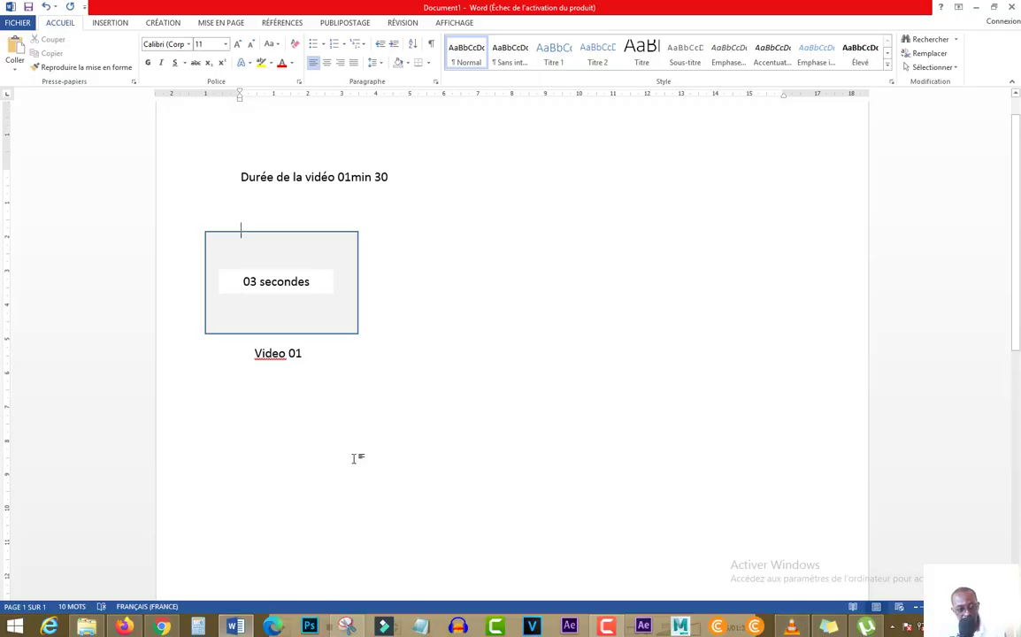
pyautogui.click(343, 330)
pyautogui.moveTo(335, 327); pyautogui.dragTo(523, 321)
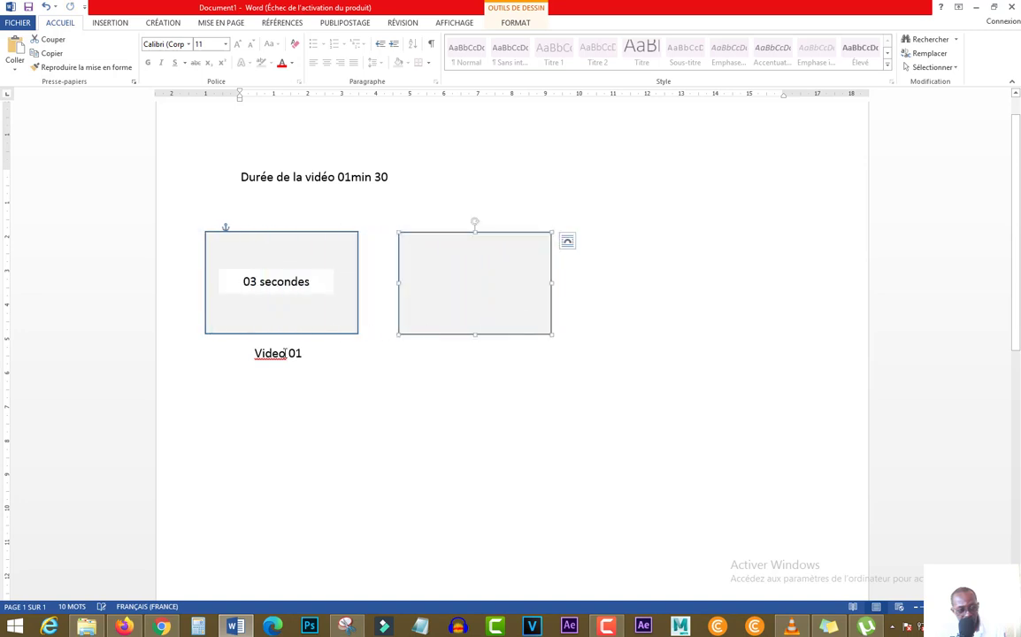
pyautogui.click(292, 364)
pyautogui.moveTo(305, 365); pyautogui.dragTo(493, 360)
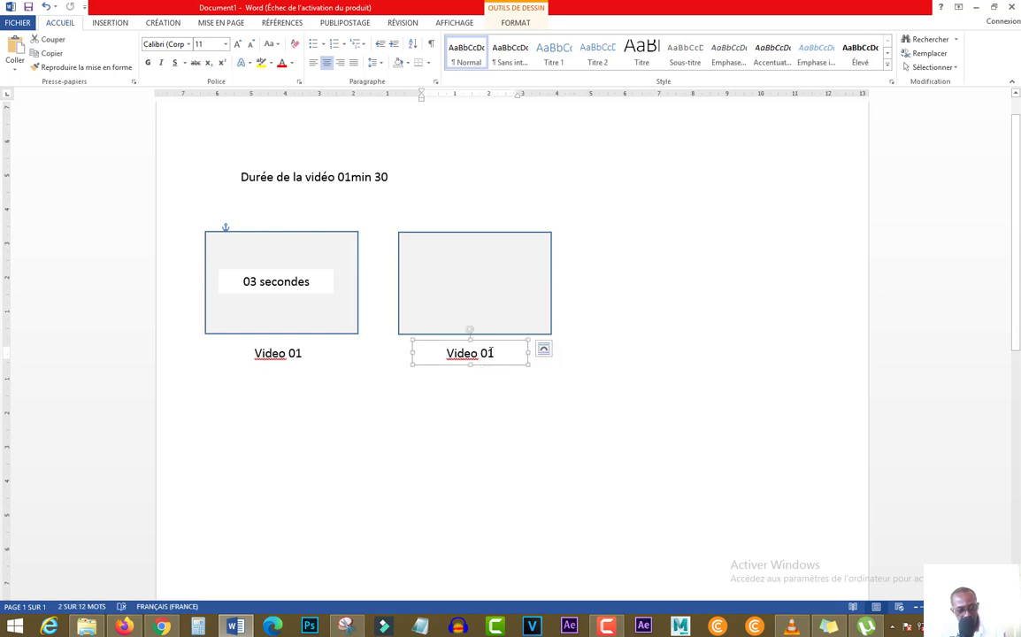
pyautogui.moveTo(497, 352); pyautogui.dragTo(489, 352)
pyautogui.write('2')
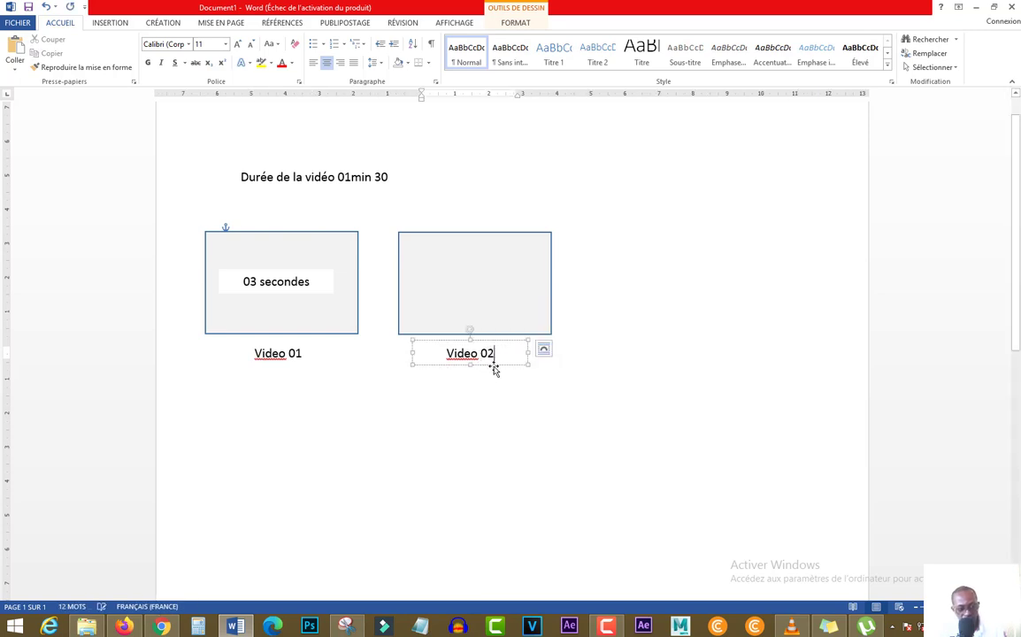
# Copy the "03 secondes" box into the middle of the second rectangle and change the copy's text to "02 secondes"
pyautogui.click(292, 277)
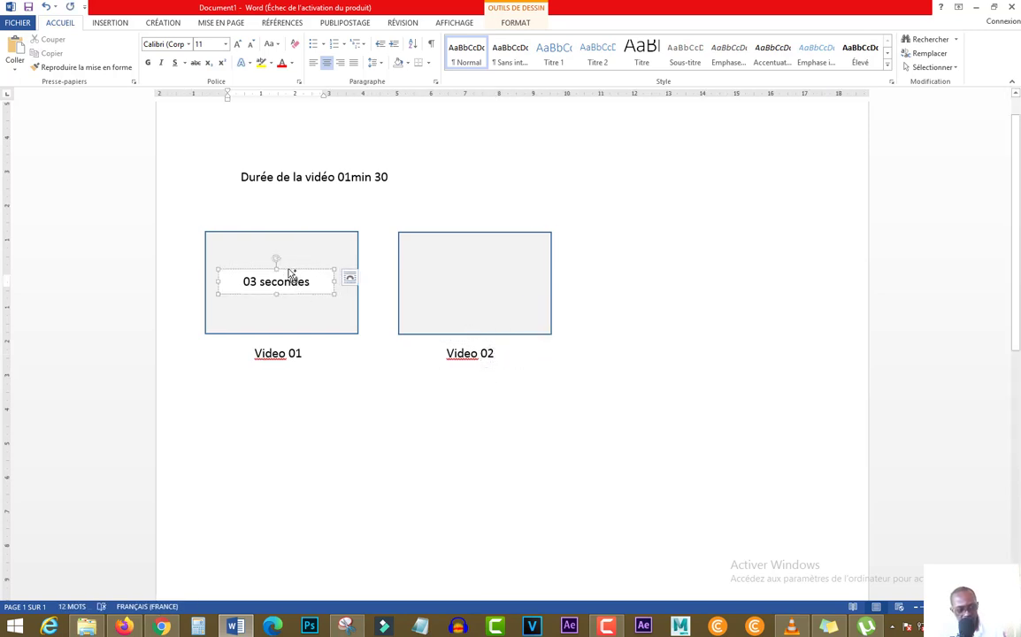
pyautogui.click(349, 278)
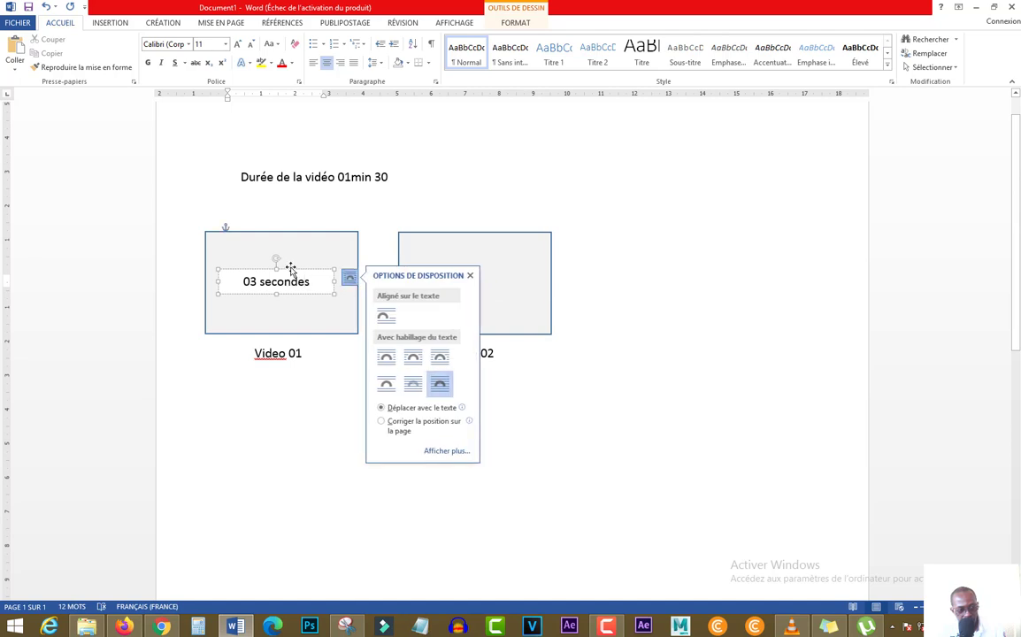
pyautogui.moveTo(291, 268); pyautogui.dragTo(490, 266)
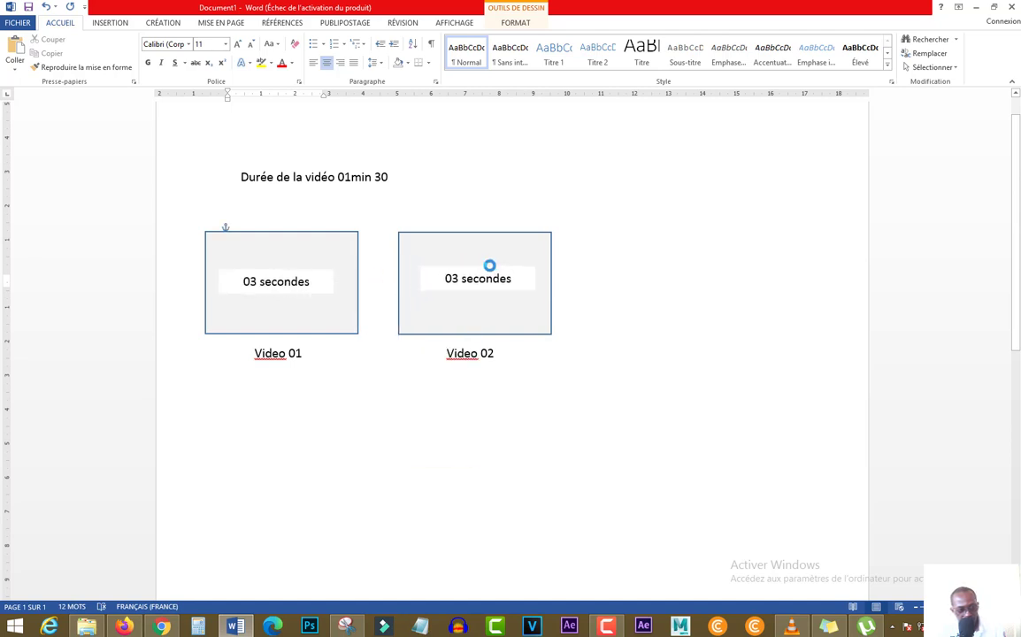
pyautogui.tripleClick(478, 283)
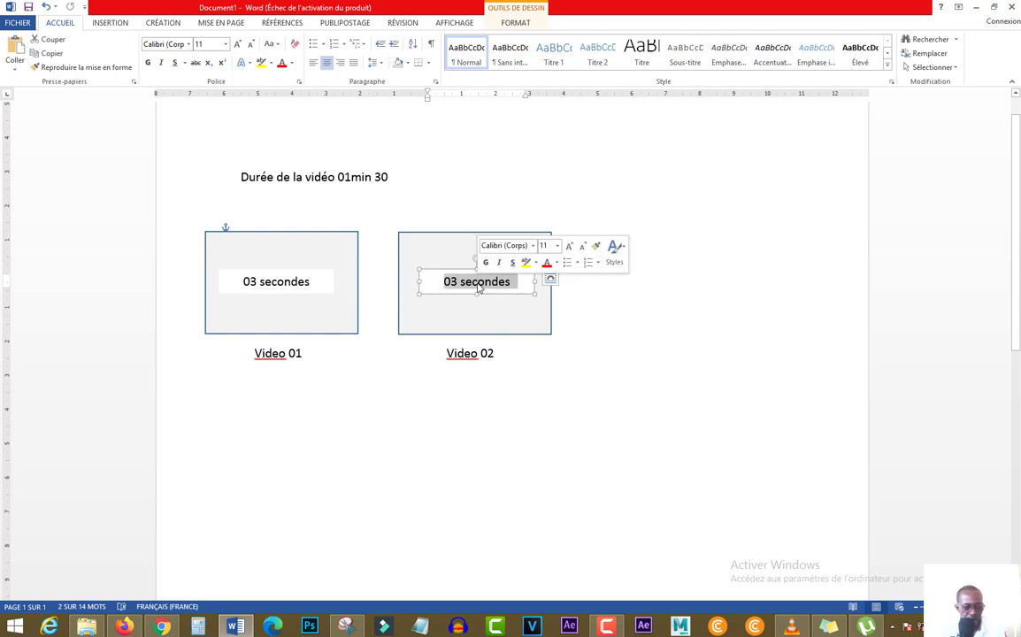
pyautogui.click(455, 281)
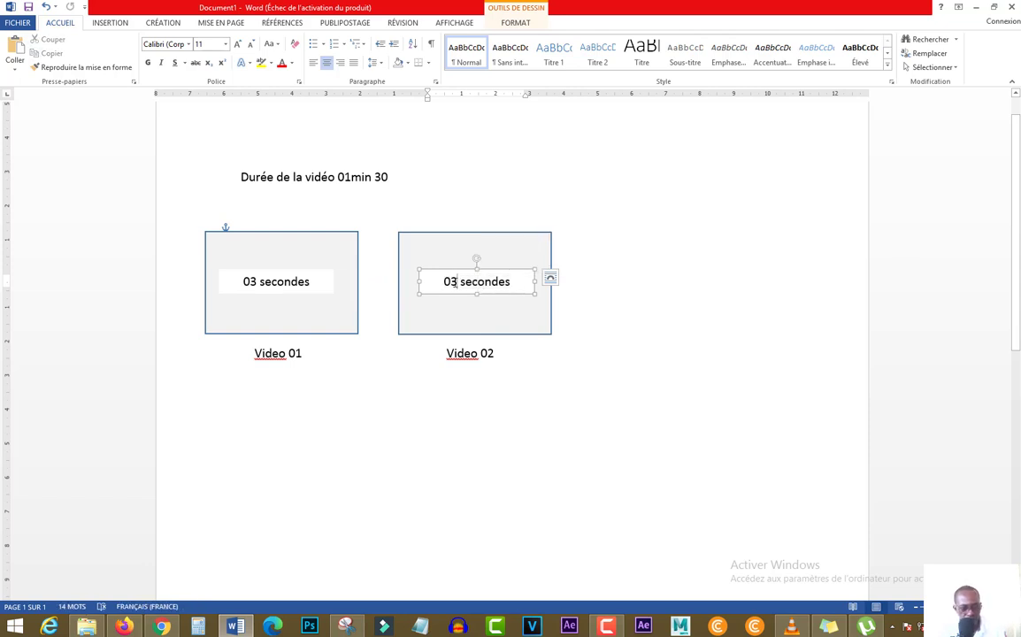
pyautogui.press('BackSpace')
pyautogui.write('2')
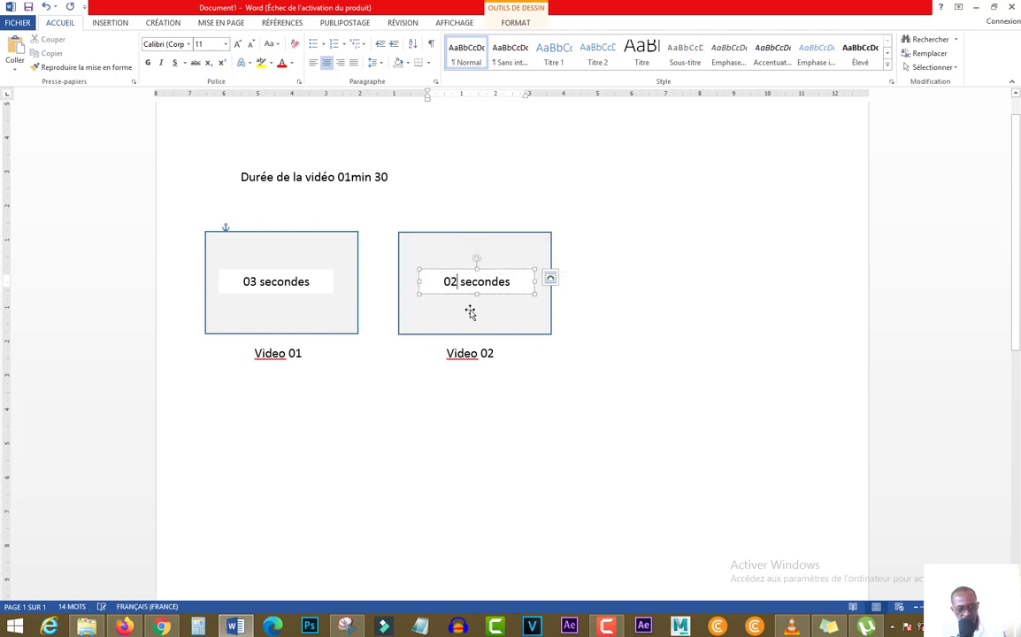
pyautogui.click(411, 363)
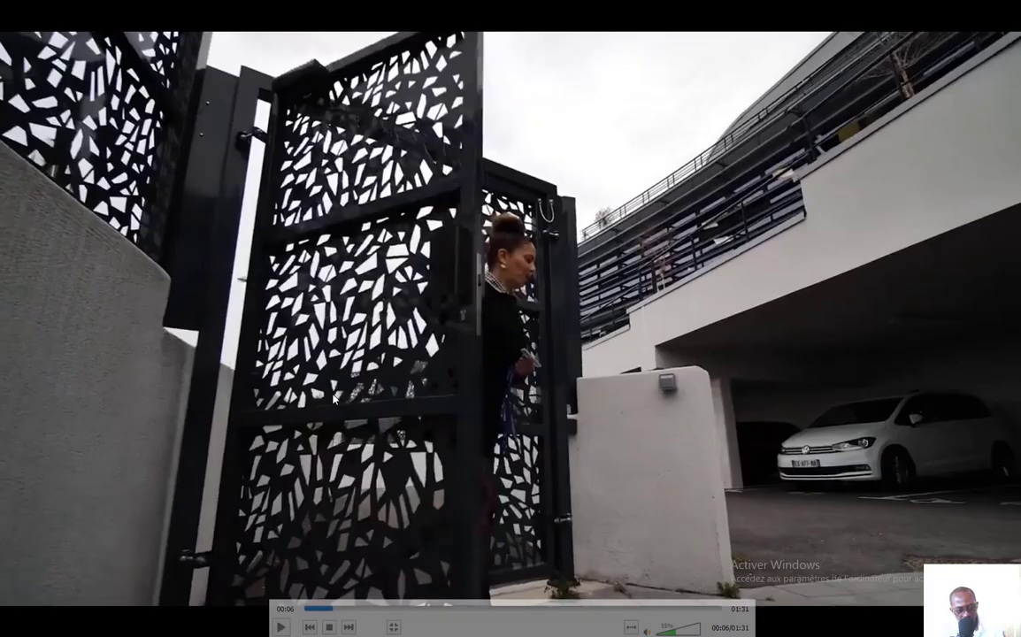
# In the video player, play on through the gate and entrance shot to find where it ends
pyautogui.press('space')
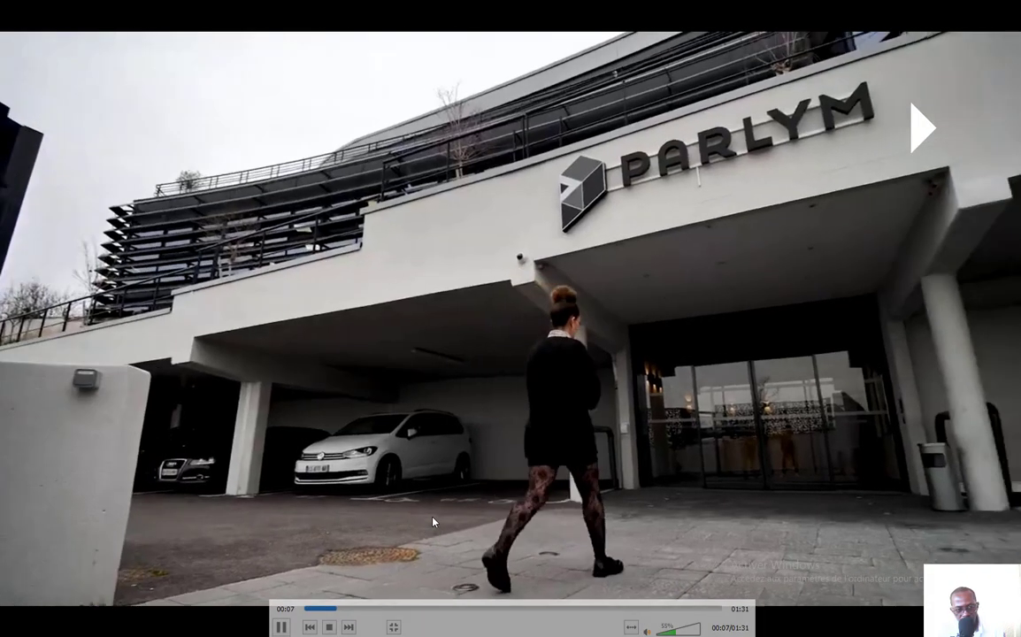
pyautogui.press('space')
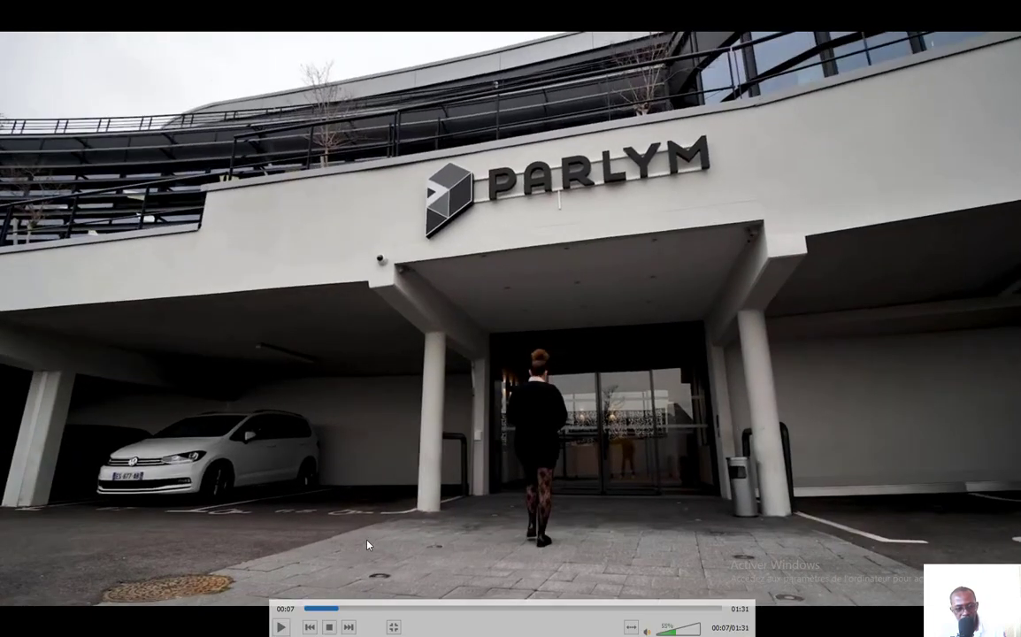